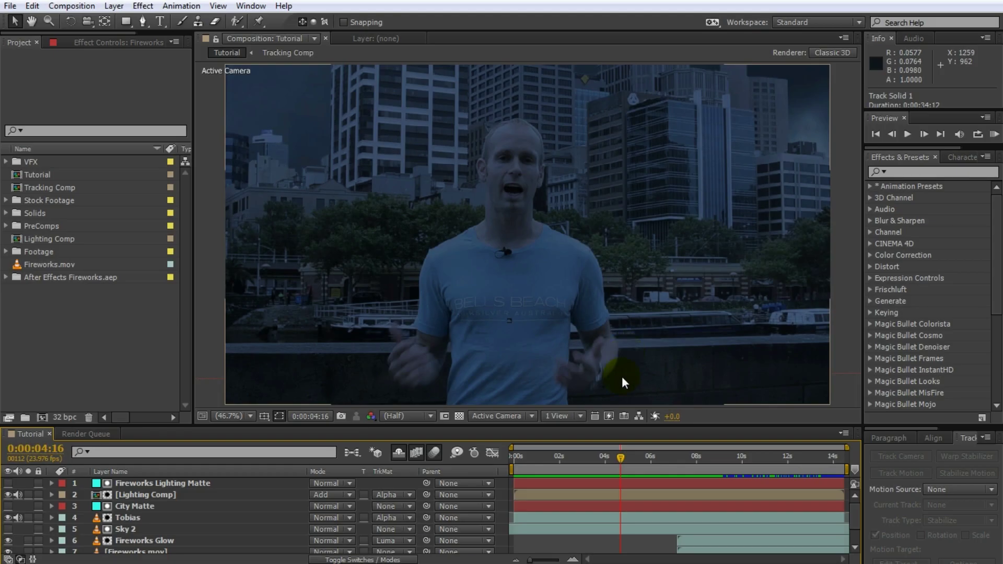
- Scrub back to about 0:00:03:07 and select City Matte to show its skyline mask
{"action": "left_click_drag", "start_coordinate": [617, 454], "coordinate": [589, 464]}
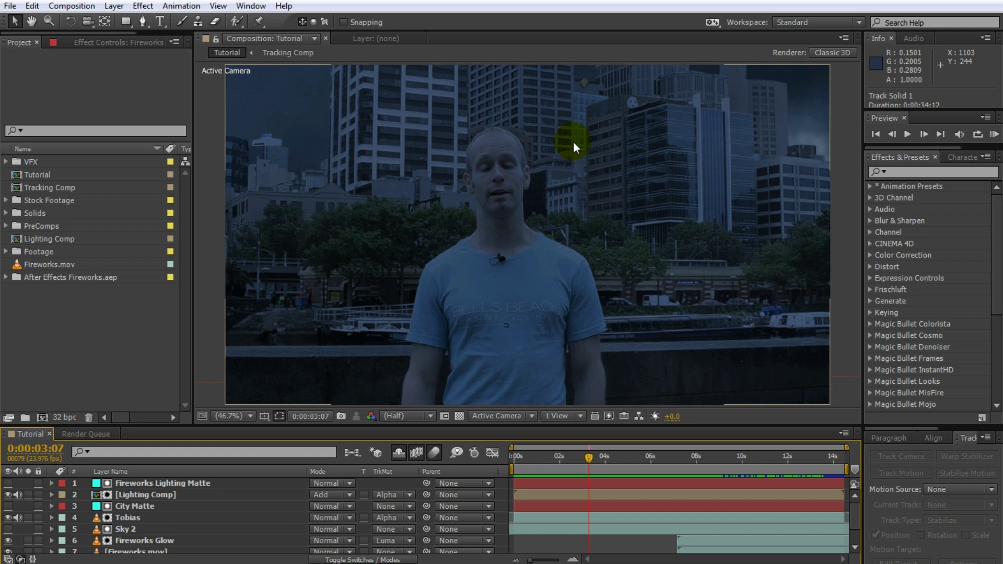
{"action": "left_click", "coordinate": [156, 506]}
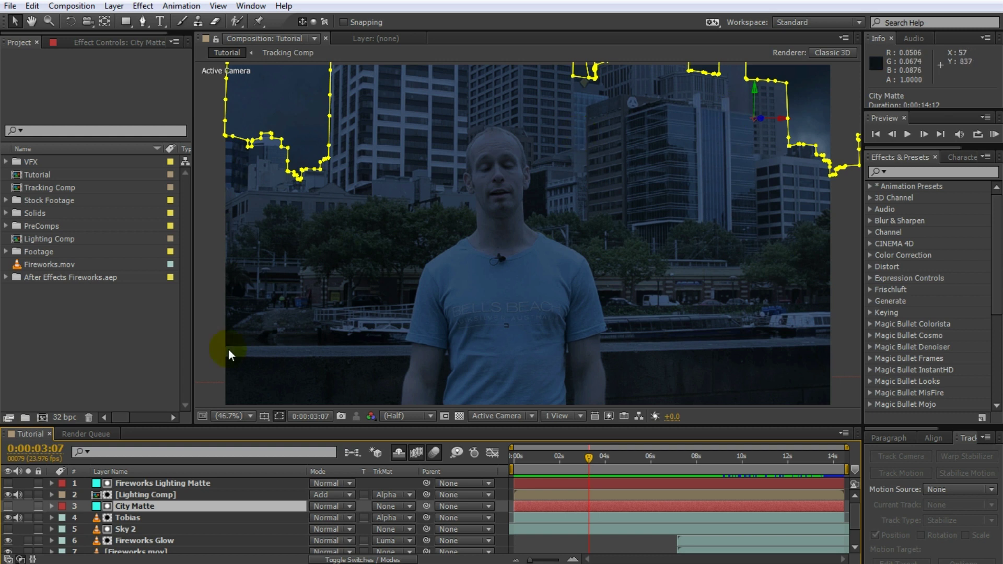
- Duplicate the City Matte layer and move the copy, City Matte 2, to the top of the stack
{"action": "left_click", "coordinate": [158, 506]}
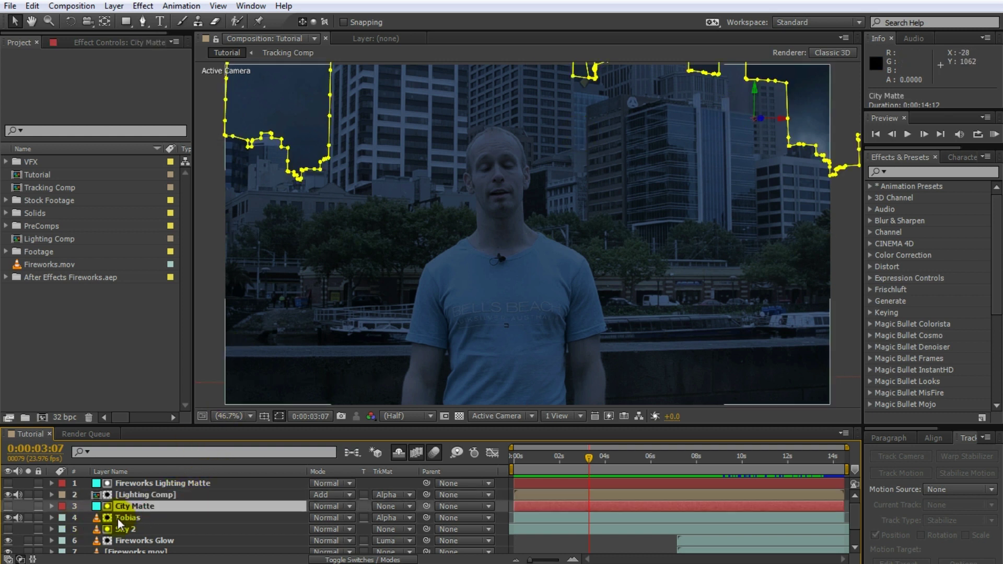
{"action": "key", "text": "ctrl+d"}
{"action": "left_click_drag", "start_coordinate": [136, 510], "coordinate": [134, 482]}
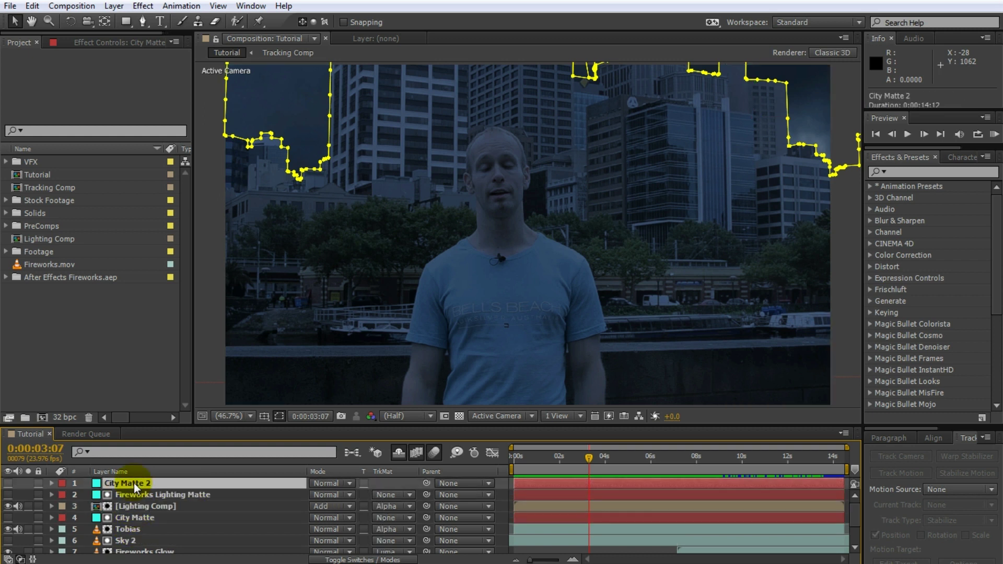
- Change City Matte 2's solid colour to a soft yellow in Solid Settings
{"action": "key", "text": "ctrl+shift+y"}
{"action": "left_click", "coordinate": [506, 412]}
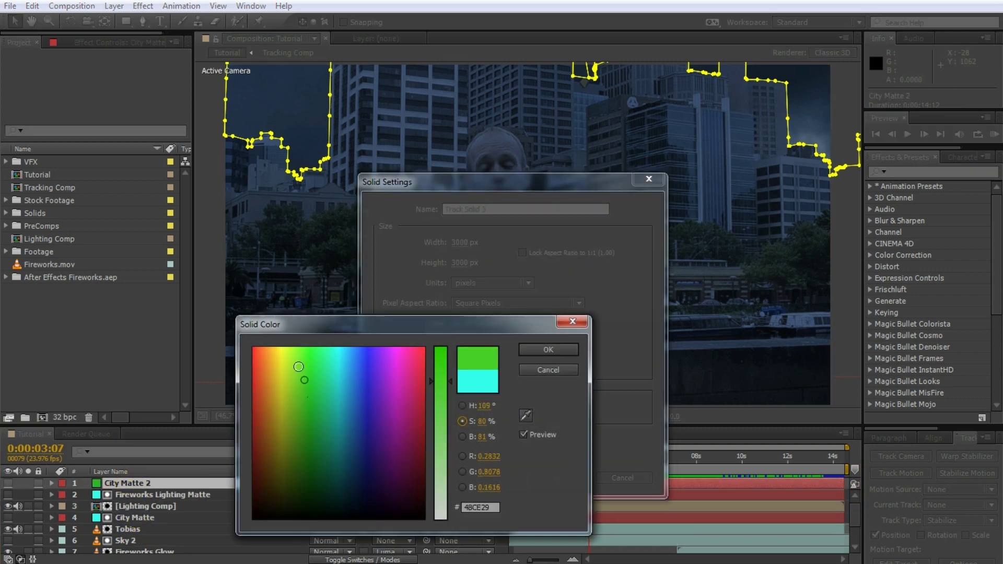
{"action": "left_click", "coordinate": [278, 347]}
{"action": "left_click_drag", "start_coordinate": [447, 404], "coordinate": [443, 429]}
{"action": "left_click", "coordinate": [533, 350]}
{"action": "left_click", "coordinate": [502, 406]}
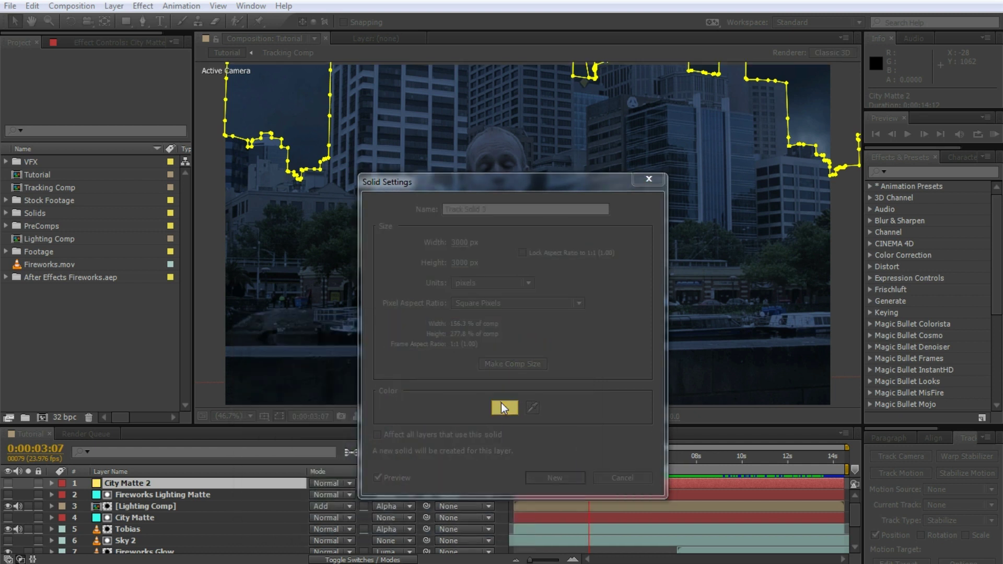
{"action": "left_click", "coordinate": [540, 349]}
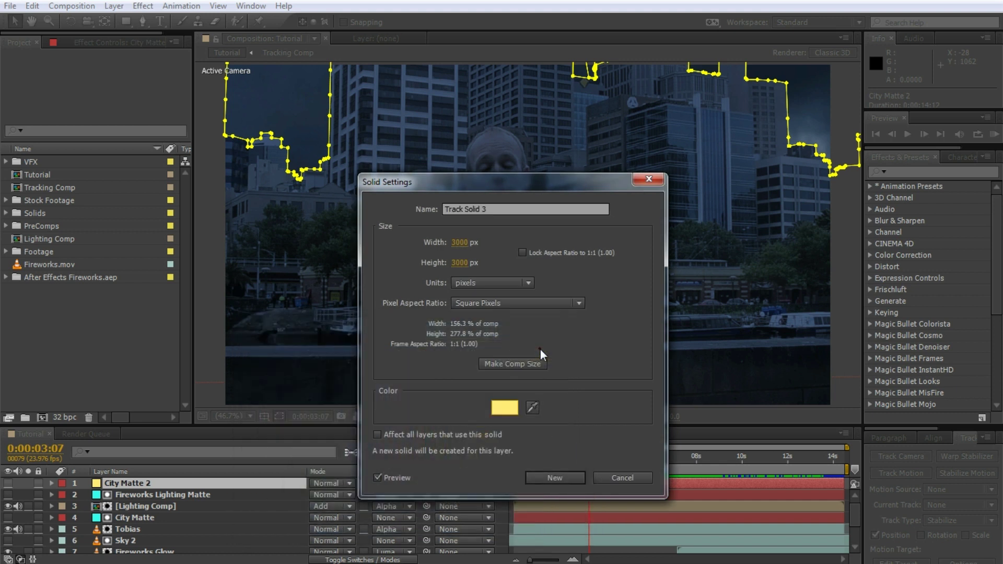
{"action": "left_click", "coordinate": [551, 414]}
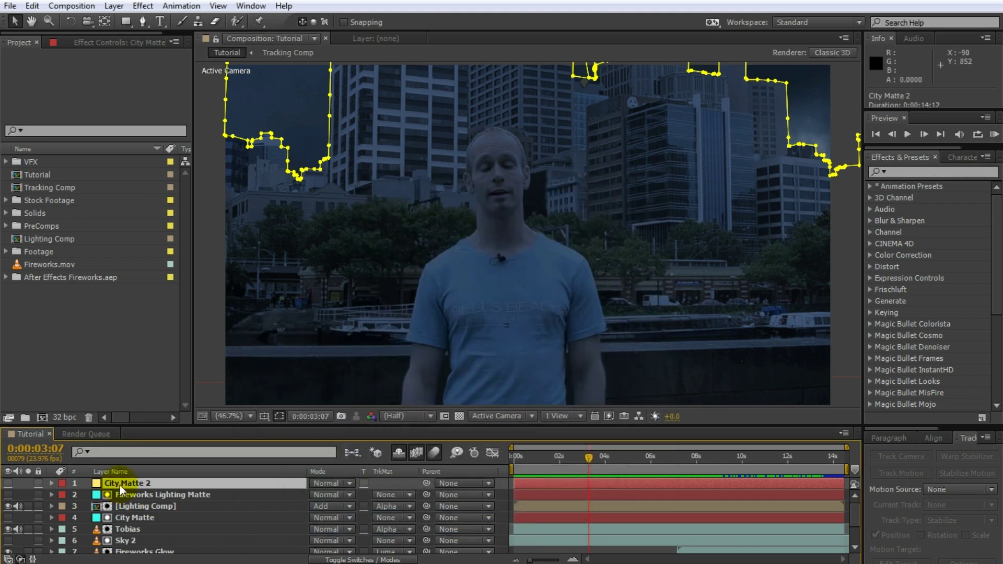
- At 0:00:06:09, delete all of City Matte 2's masks and make the layer visible
{"action": "left_click_drag", "start_coordinate": [587, 457], "coordinate": [658, 458]}
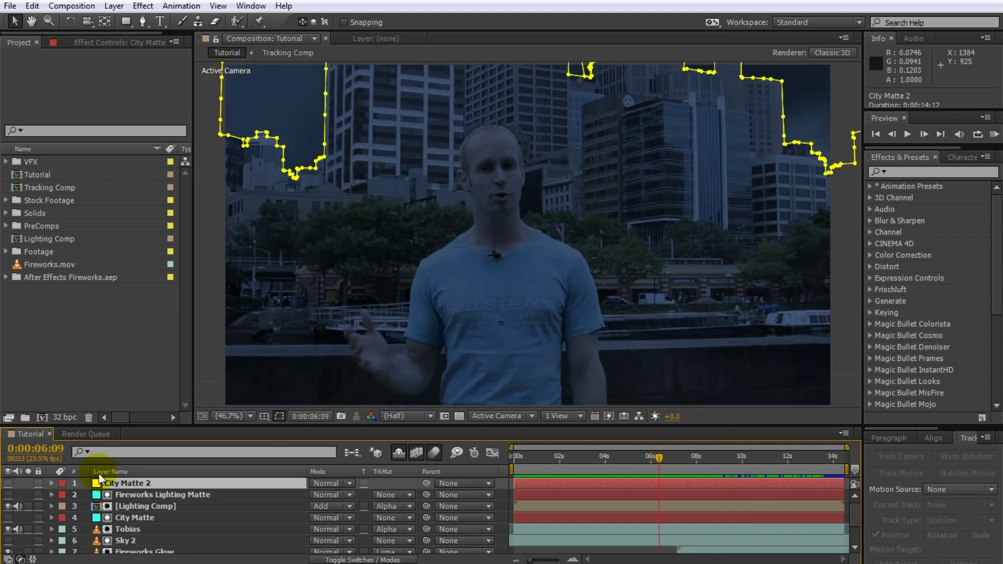
{"action": "key", "text": "m"}
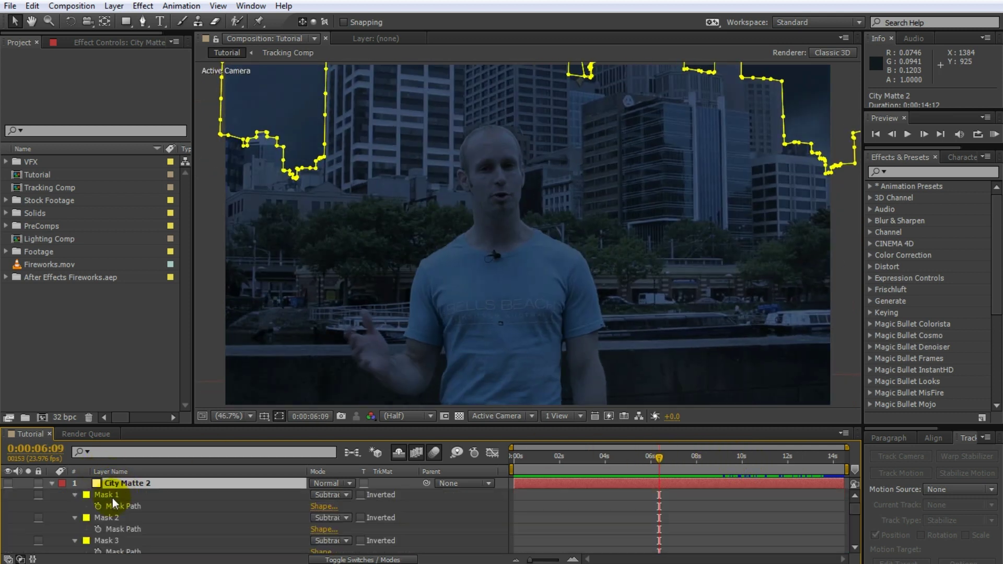
{"action": "scroll", "coordinate": [112, 498], "scroll_direction": "down", "scroll_amount": 3}
{"action": "scroll", "coordinate": [143, 504], "scroll_direction": "down", "scroll_amount": 3}
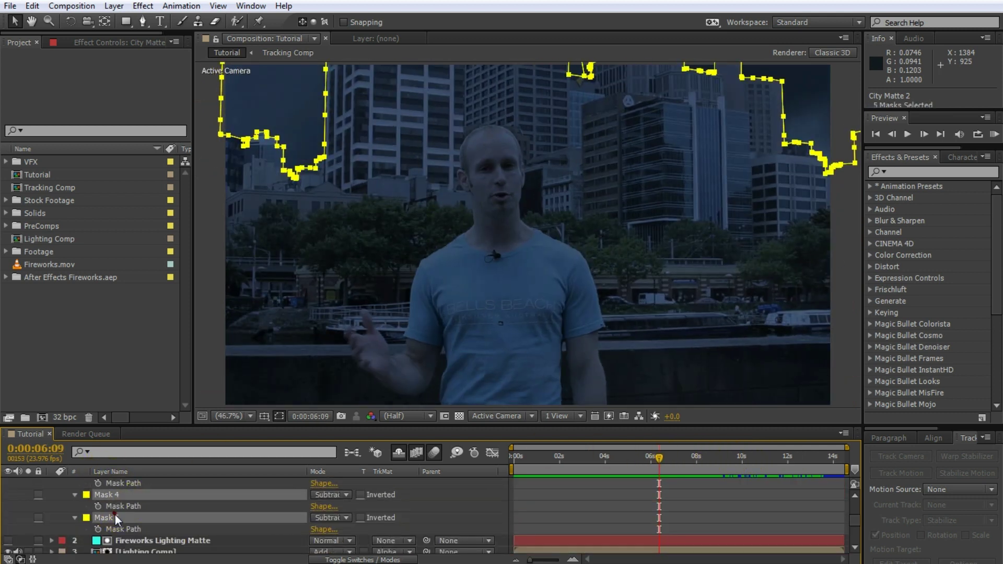
{"action": "key", "text": "m"}
{"action": "scroll", "coordinate": [153, 501], "scroll_direction": "up", "scroll_amount": 3}
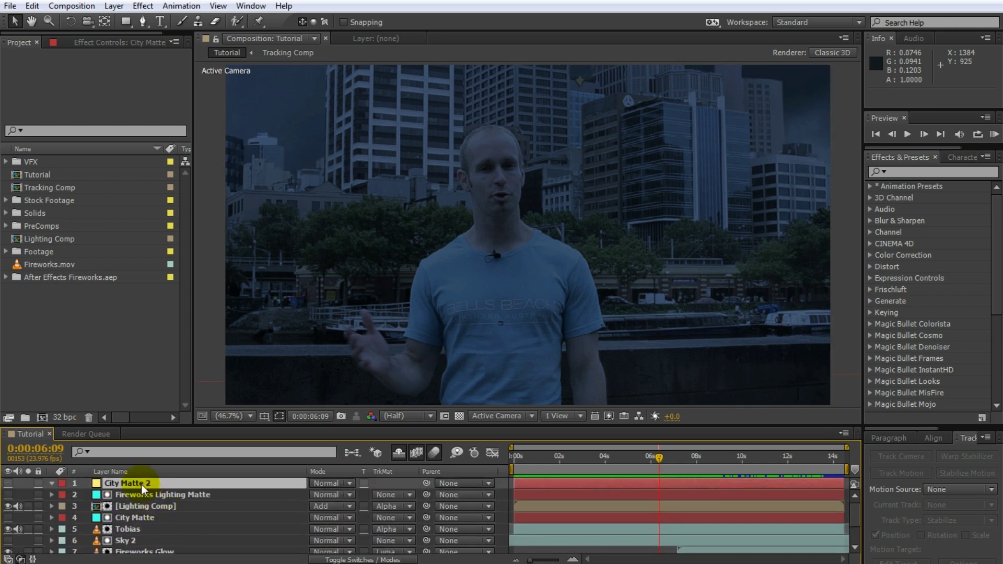
{"action": "left_click", "coordinate": [7, 483]}
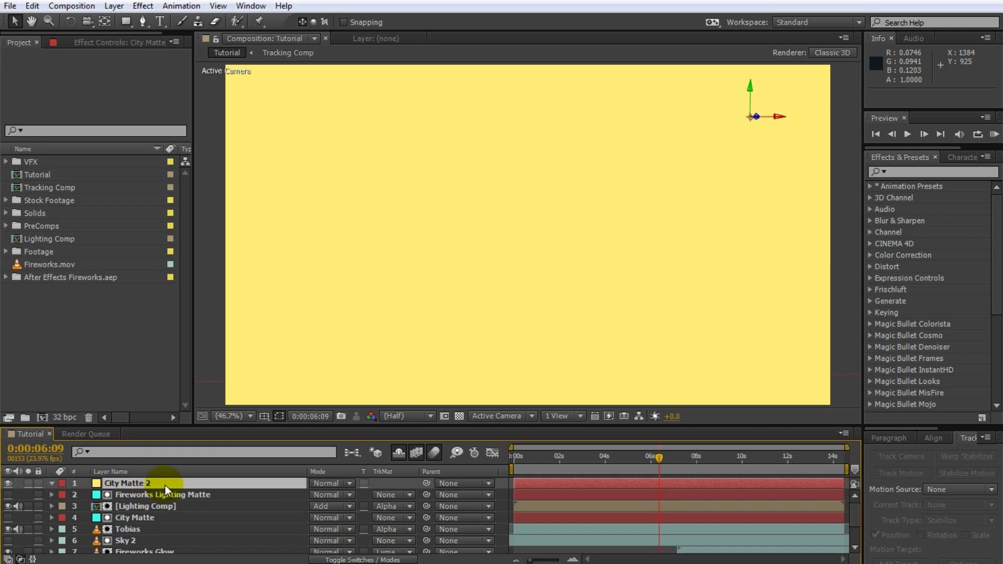
- Set City Matte 2 to 11% opacity with the Add blending mode
{"action": "key", "text": "t"}
{"action": "left_click_drag", "start_coordinate": [317, 497], "coordinate": [259, 497]}
{"action": "key", "text": "Return"}
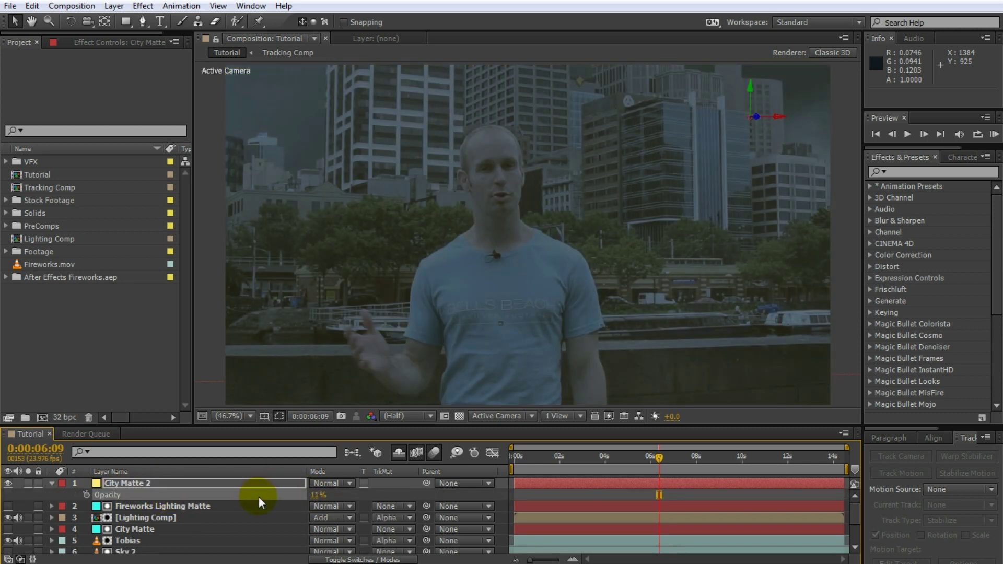
{"action": "left_click", "coordinate": [347, 484]}
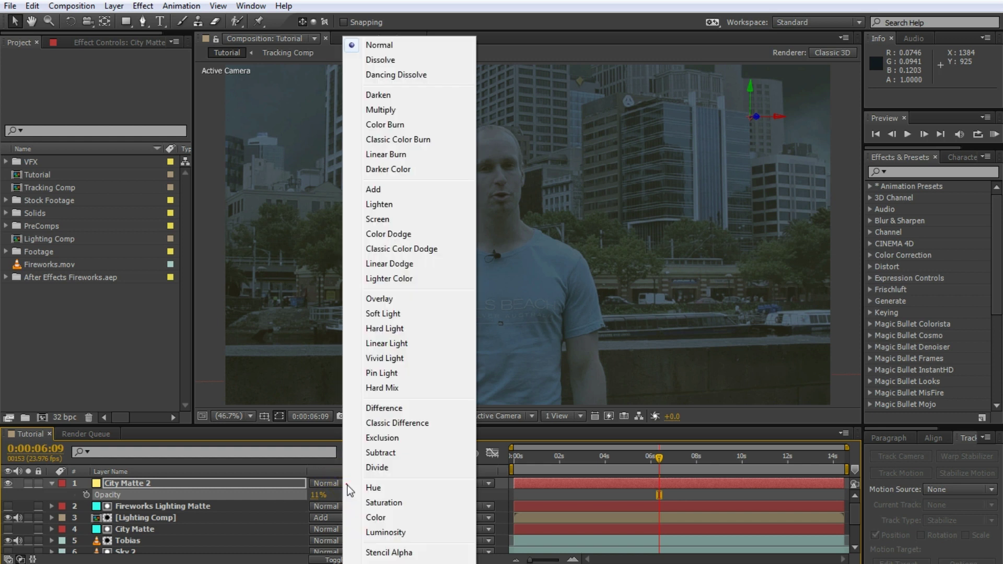
{"action": "left_click", "coordinate": [387, 187]}
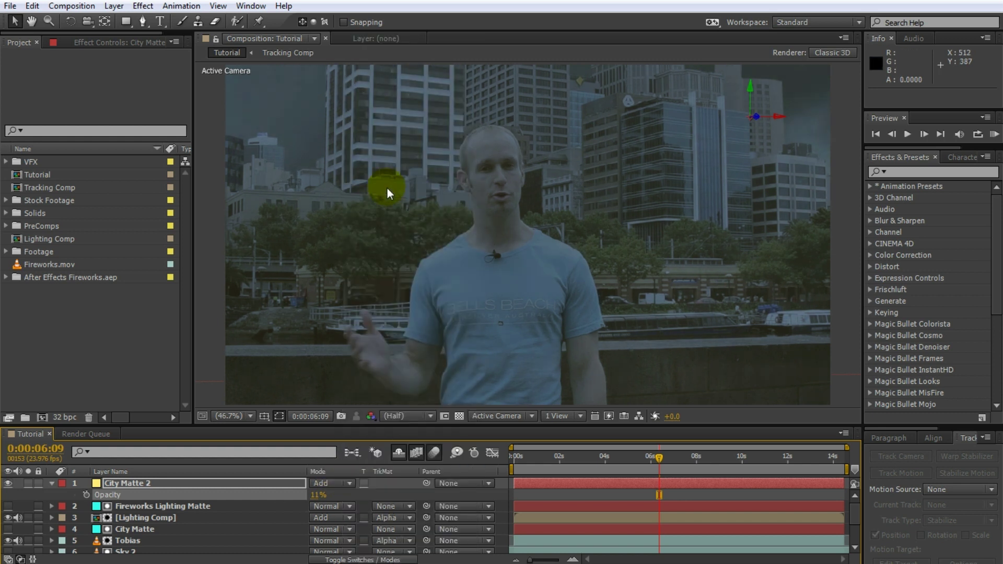
- Zoom the viewer in to 400% on the tall building's windows
{"action": "left_click", "coordinate": [646, 156]}
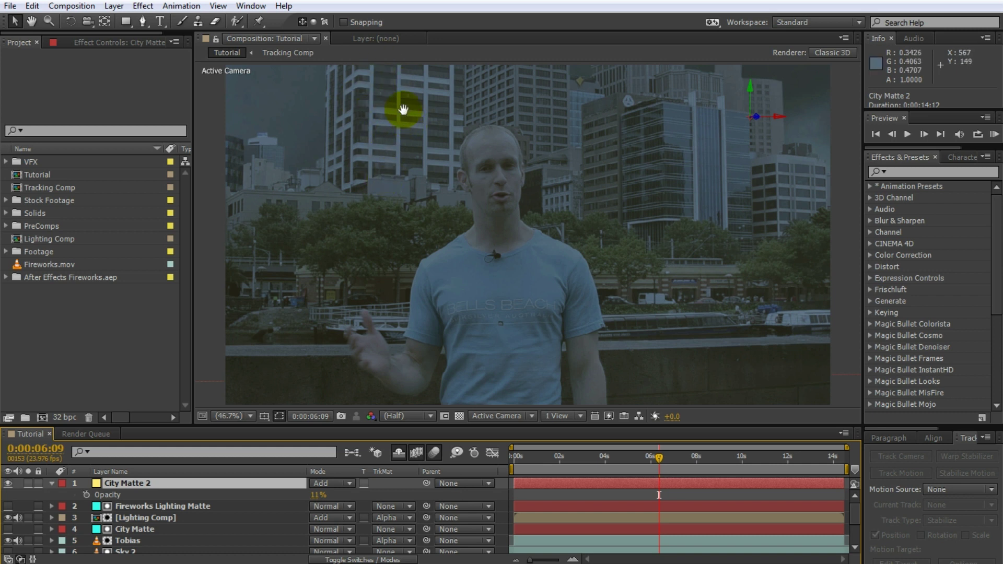
{"action": "left_click_drag", "start_coordinate": [403, 109], "coordinate": [417, 152]}
{"action": "scroll", "coordinate": [419, 167], "scroll_direction": "up", "scroll_amount": 5}
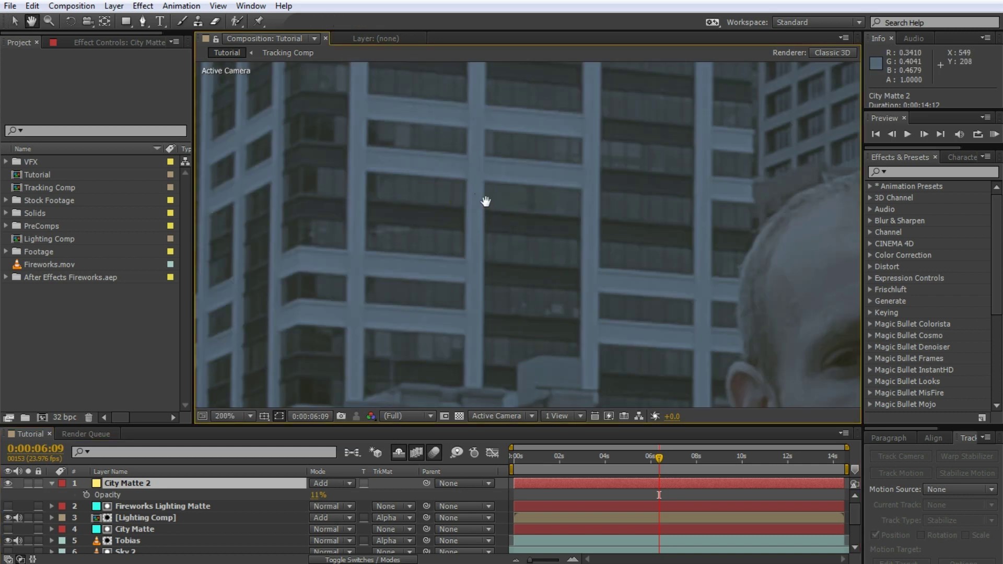
{"action": "left_click_drag", "start_coordinate": [486, 201], "coordinate": [565, 287]}
{"action": "scroll", "coordinate": [478, 234], "scroll_direction": "up", "scroll_amount": 2}
- Draw a four-point rectangular mask around one building window on City Matte 2
{"action": "key", "text": "v"}
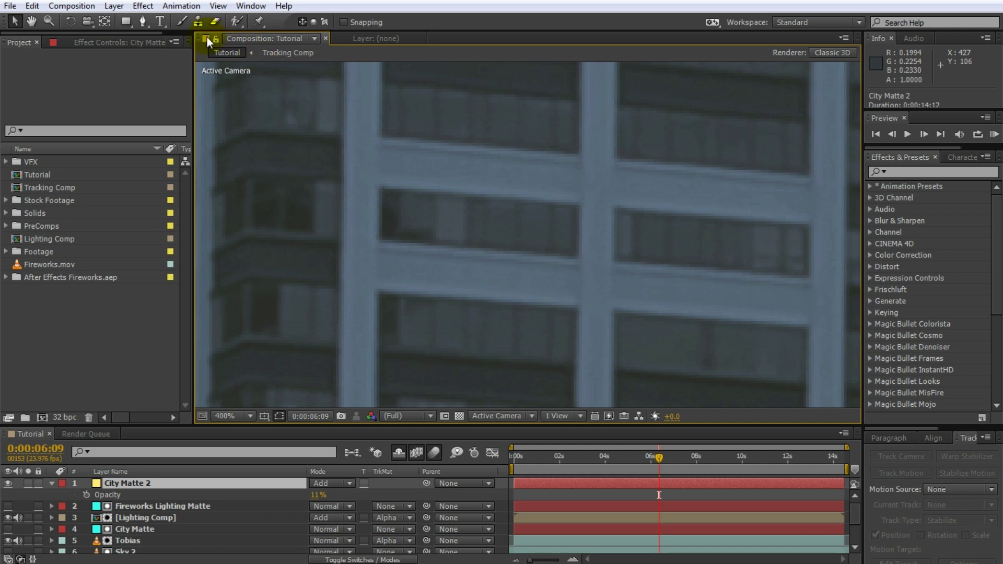
{"action": "left_click", "coordinate": [142, 21]}
{"action": "left_click", "coordinate": [382, 189]}
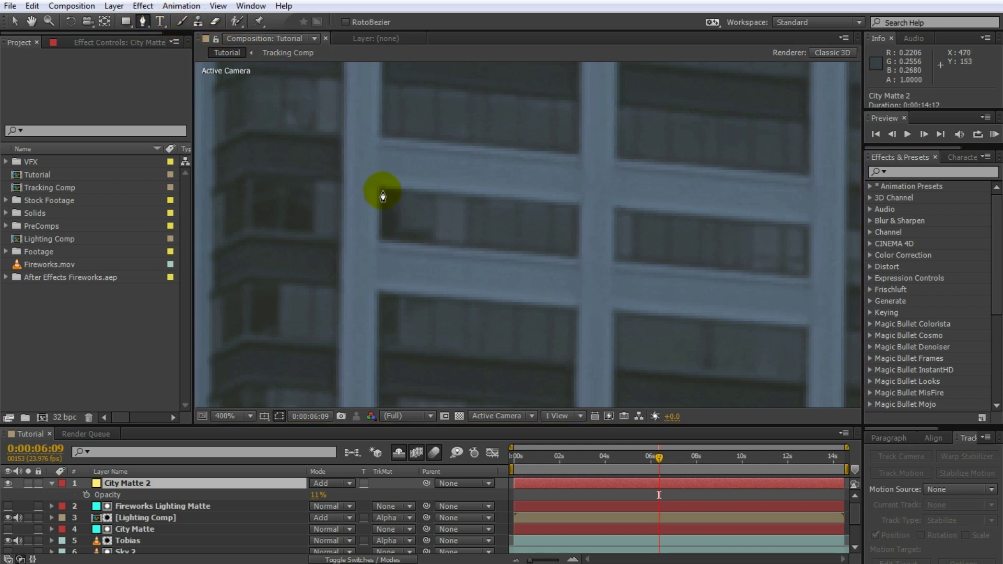
{"action": "left_click", "coordinate": [578, 205]}
{"action": "left_click", "coordinate": [577, 256]}
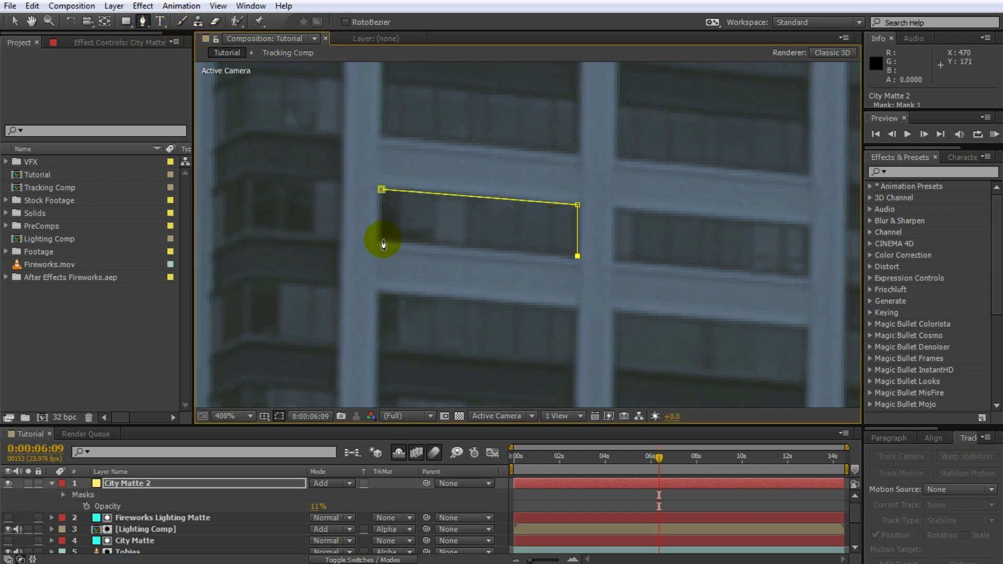
{"action": "left_click", "coordinate": [380, 239]}
{"action": "left_click", "coordinate": [382, 190]}
{"action": "scroll", "coordinate": [656, 236], "scroll_direction": "down", "scroll_amount": 6}
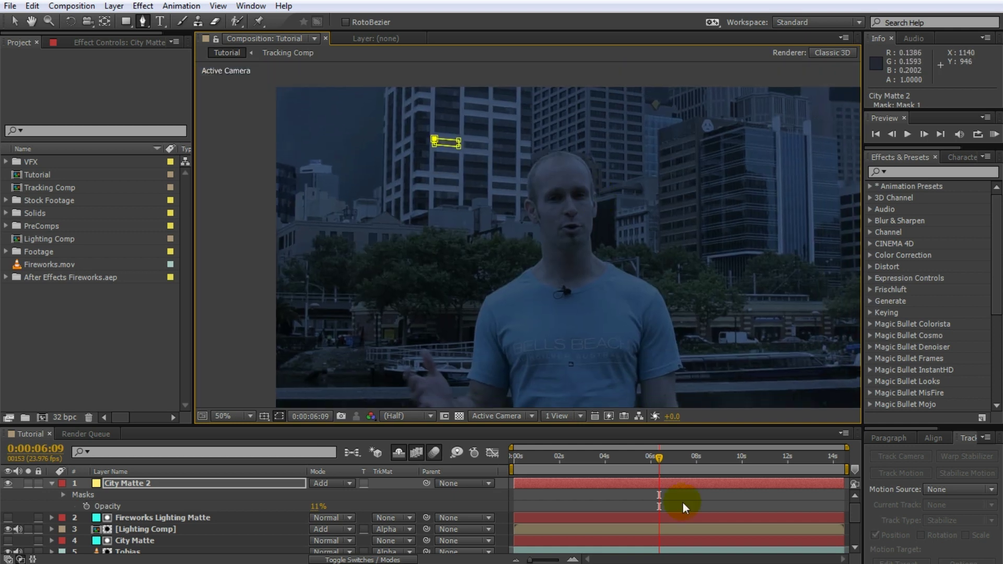
{"action": "left_click", "coordinate": [673, 507]}
- Raise City Matte 2's opacity to 61% and preview the lit window across nearby frames
{"action": "left_click_drag", "start_coordinate": [318, 506], "coordinate": [342, 503]}
{"action": "left_click", "coordinate": [383, 503]}
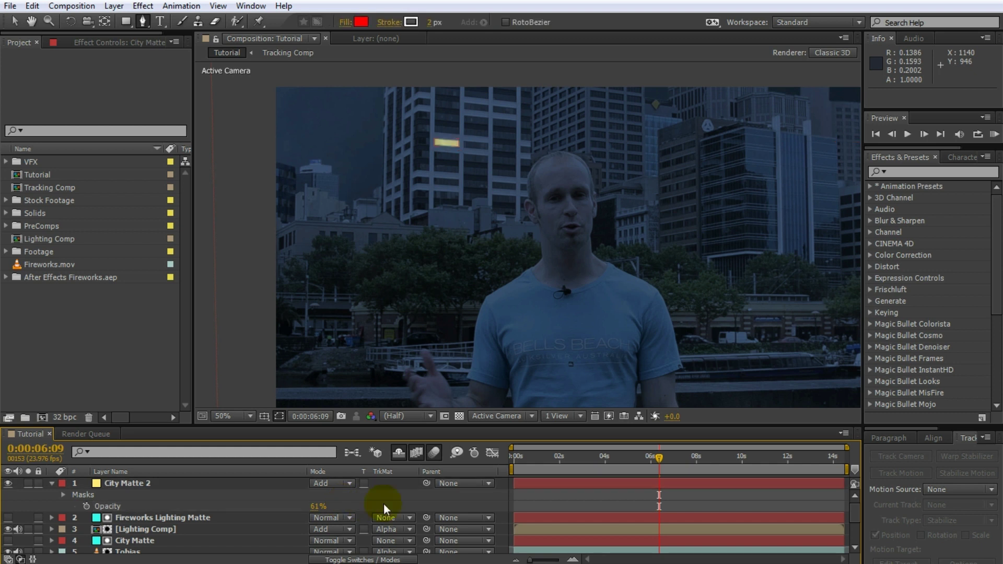
{"action": "left_click", "coordinate": [584, 506]}
{"action": "left_click", "coordinate": [580, 499]}
{"action": "mouse_move", "coordinate": [661, 459]}
{"action": "left_mouse_down"}
{"action": "mouse_move", "coordinate": [623, 460]}
{"action": "mouse_move", "coordinate": [728, 464]}
{"action": "mouse_move", "coordinate": [647, 465]}
{"action": "left_mouse_up"}
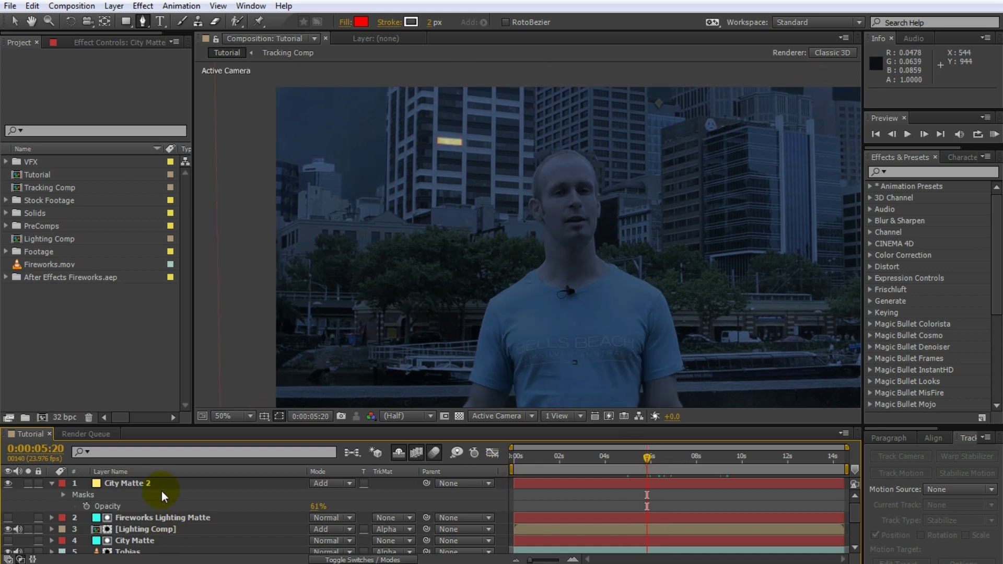
{"action": "left_click", "coordinate": [178, 483]}
- Apply the Stylize Glow effect to City Matte 2 with radius 34 and intensity 0.8
{"action": "left_click", "coordinate": [919, 172]}
{"action": "type", "text": "glow"}
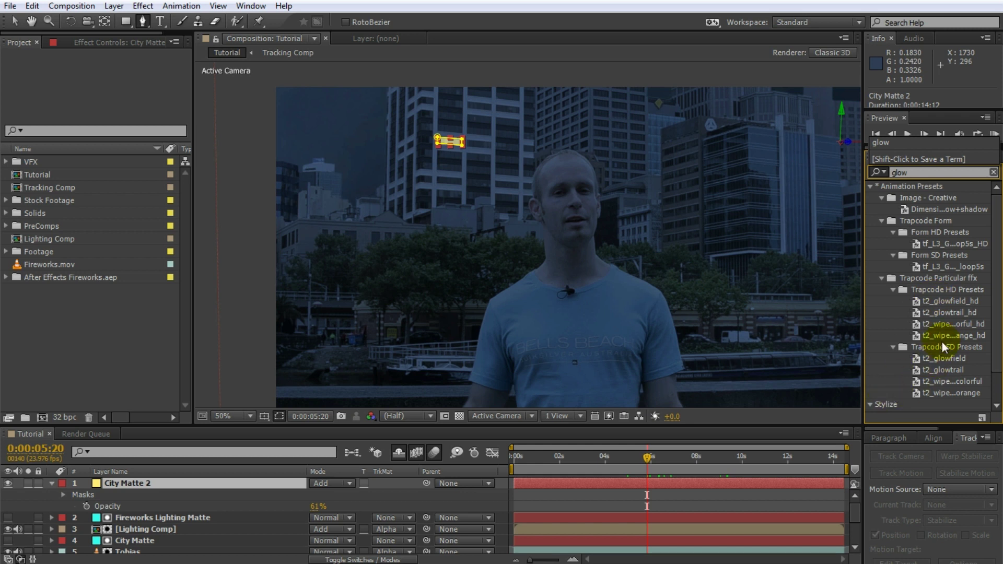
{"action": "left_click_drag", "start_coordinate": [998, 346], "coordinate": [960, 398]}
{"action": "double_click", "coordinate": [909, 383]}
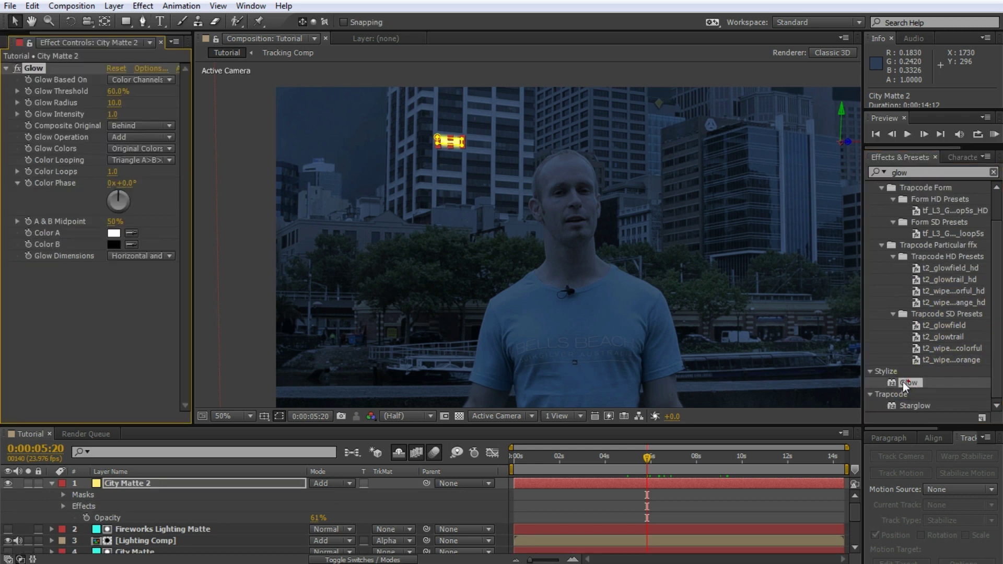
{"action": "left_click_drag", "start_coordinate": [114, 107], "coordinate": [150, 109]}
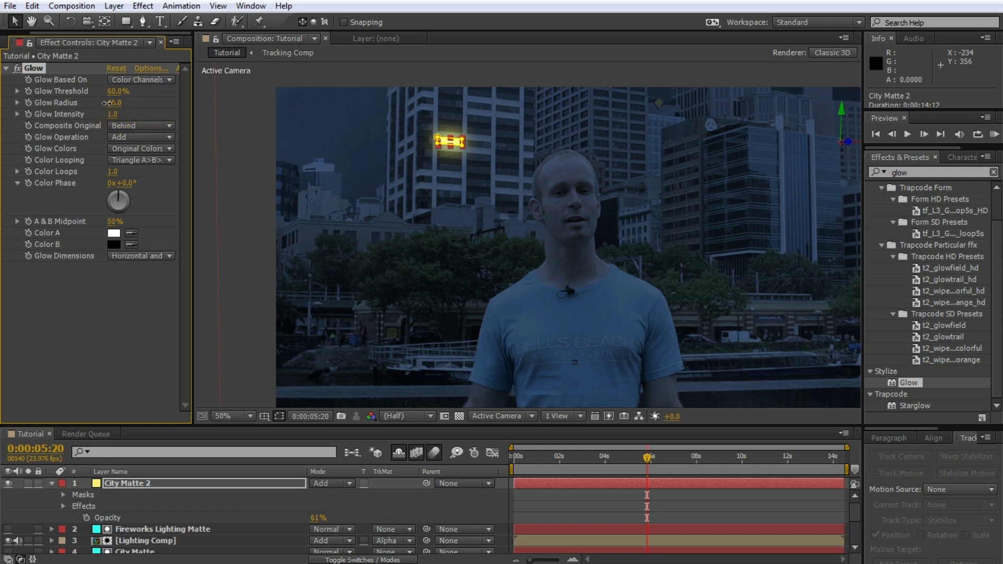
{"action": "left_click_drag", "start_coordinate": [106, 103], "coordinate": [93, 104]}
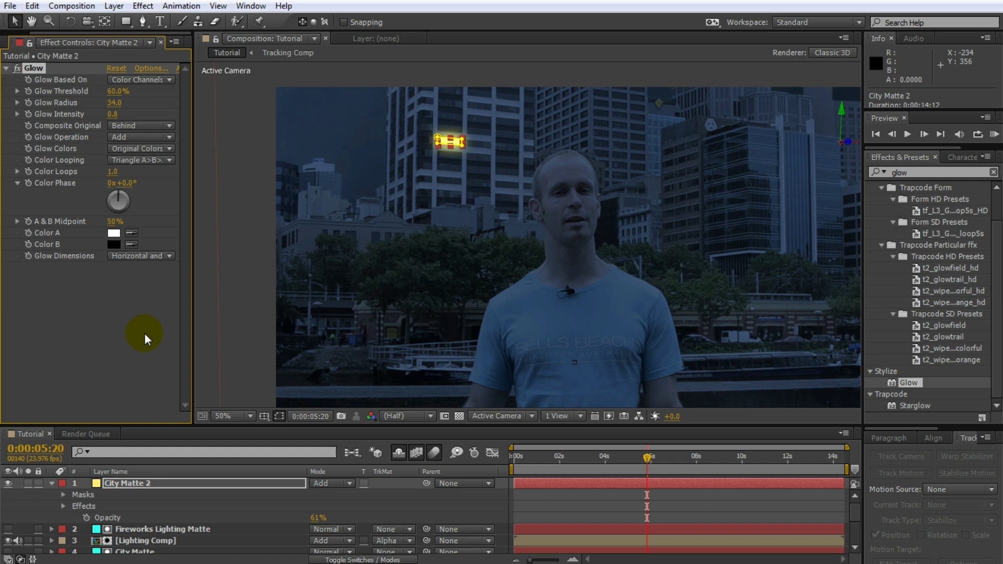
{"action": "left_click", "coordinate": [284, 337]}
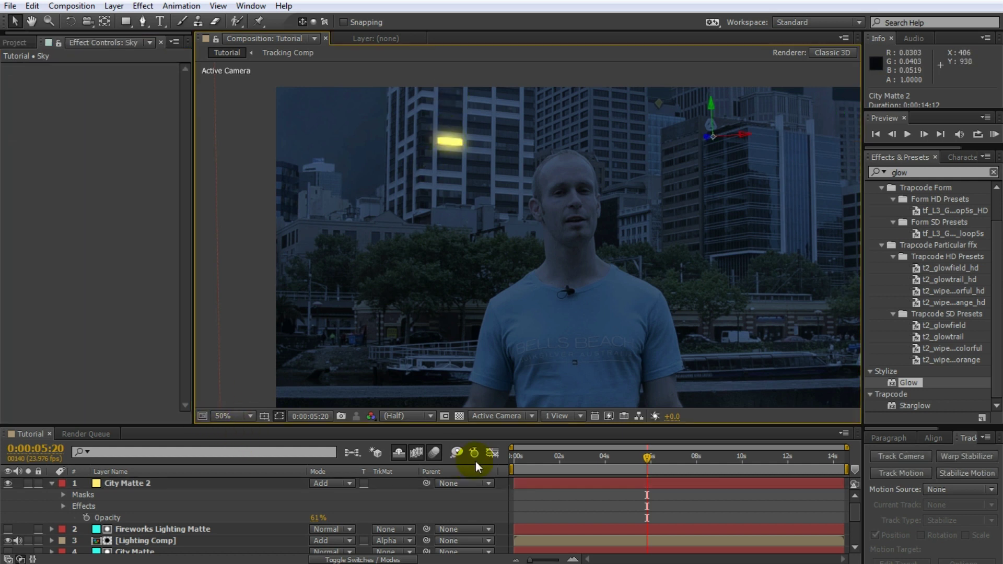
- Lower City Matte 2's opacity to 39% and zoom in on an unlit window at 0:00:06:07
{"action": "mouse_move", "coordinate": [312, 517]}
{"action": "left_mouse_down"}
{"action": "mouse_move", "coordinate": [268, 519]}
{"action": "mouse_move", "coordinate": [320, 515]}
{"action": "left_mouse_up"}
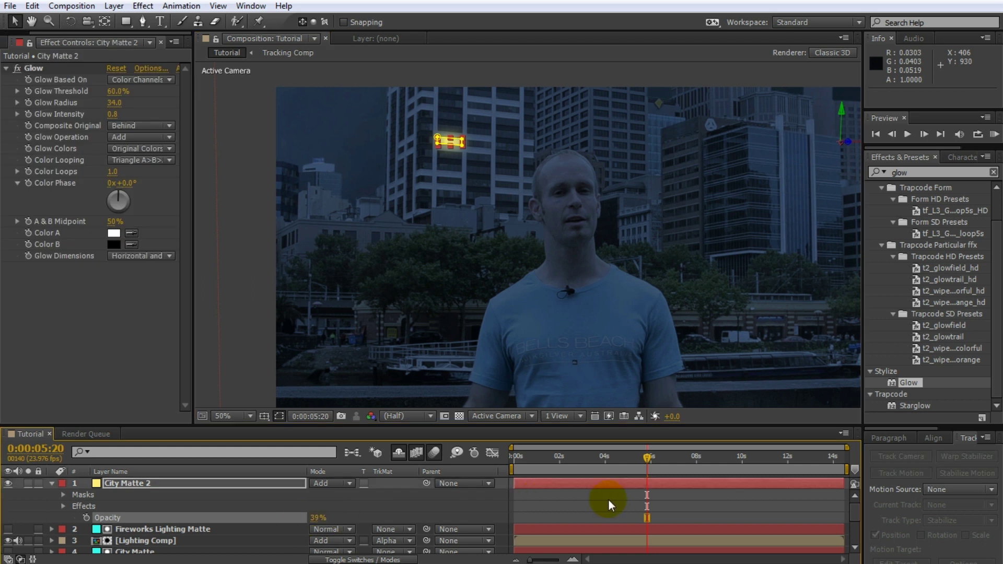
{"action": "left_click", "coordinate": [664, 456]}
{"action": "mouse_move", "coordinate": [665, 455]}
{"action": "left_mouse_down"}
{"action": "mouse_move", "coordinate": [695, 459]}
{"action": "mouse_move", "coordinate": [625, 471]}
{"action": "mouse_move", "coordinate": [658, 460]}
{"action": "left_mouse_up"}
{"action": "key", "text": "h"}
{"action": "left_click_drag", "start_coordinate": [481, 142], "coordinate": [558, 211]}
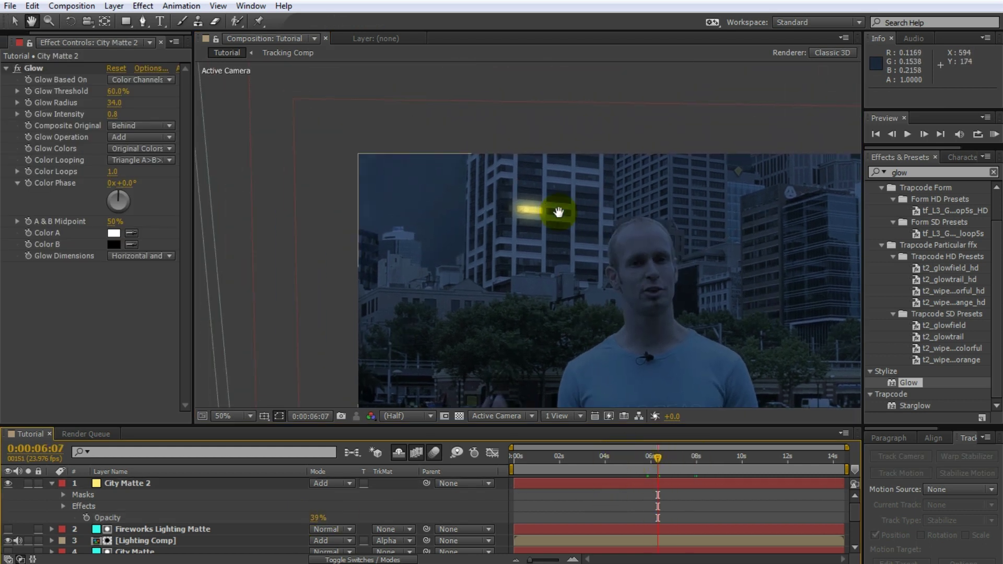
{"action": "key", "text": "period"}
{"action": "key", "text": "period"}
{"action": "key", "text": "period"}
{"action": "key", "text": "period"}
{"action": "left_click_drag", "start_coordinate": [655, 222], "coordinate": [481, 196]}
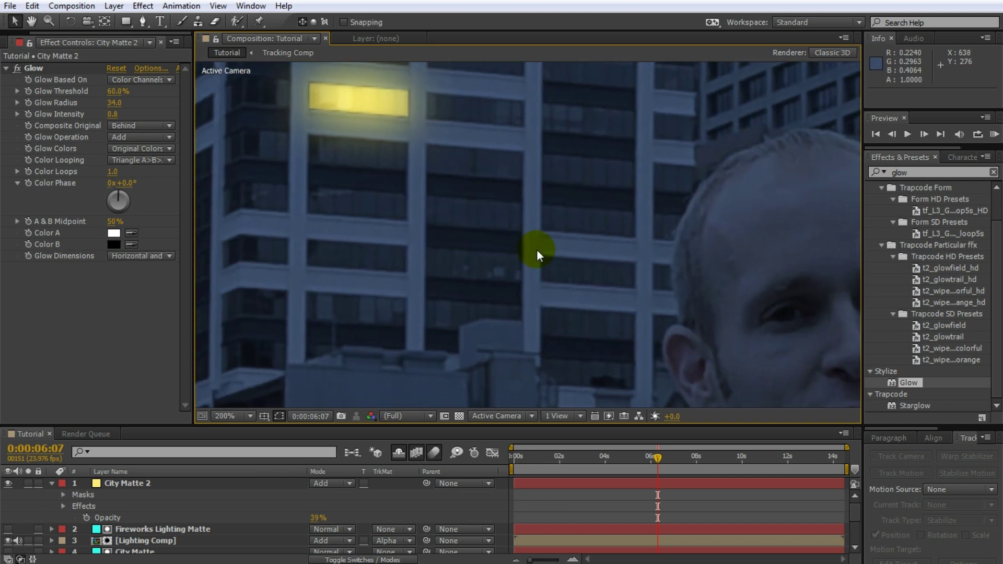
{"action": "key", "text": "period"}
{"action": "key", "text": "period"}
{"action": "left_click_drag", "start_coordinate": [553, 258], "coordinate": [496, 213]}
{"action": "left_click", "coordinate": [142, 21]}
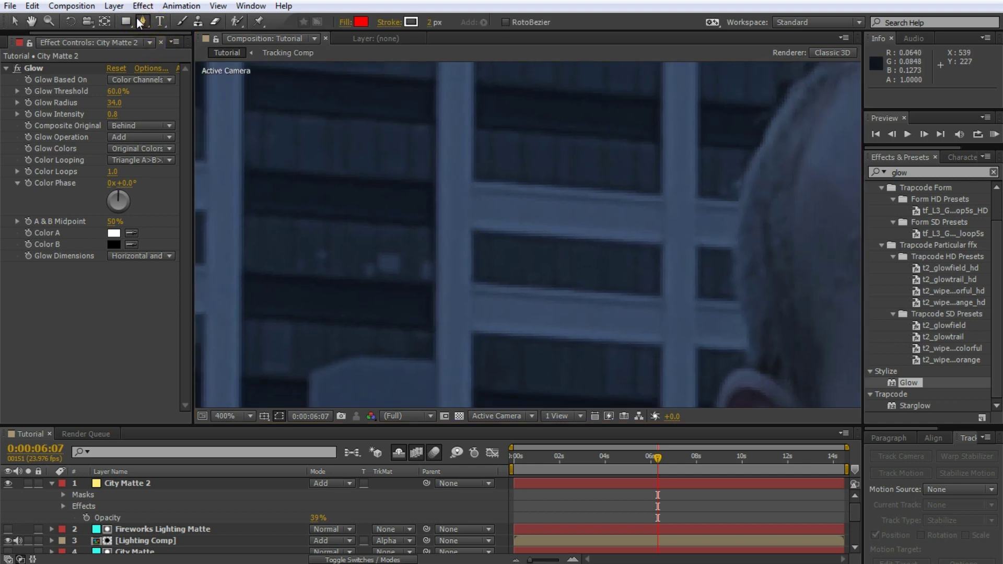
- Mask a second rectangular window on City Matte 2
{"action": "left_click", "coordinate": [473, 236]}
{"action": "left_click", "coordinate": [660, 248]}
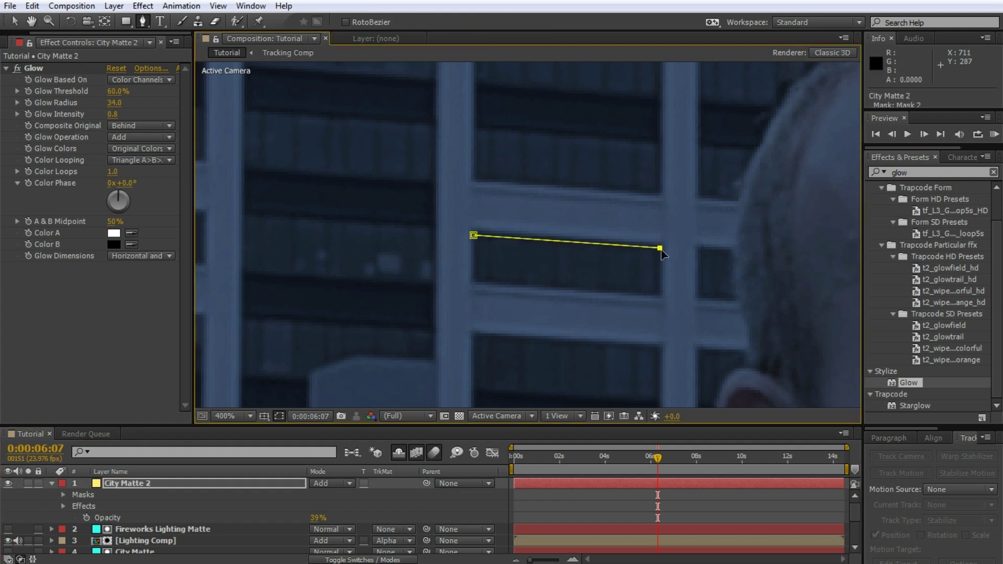
{"action": "left_click", "coordinate": [659, 294]}
{"action": "left_click", "coordinate": [476, 285]}
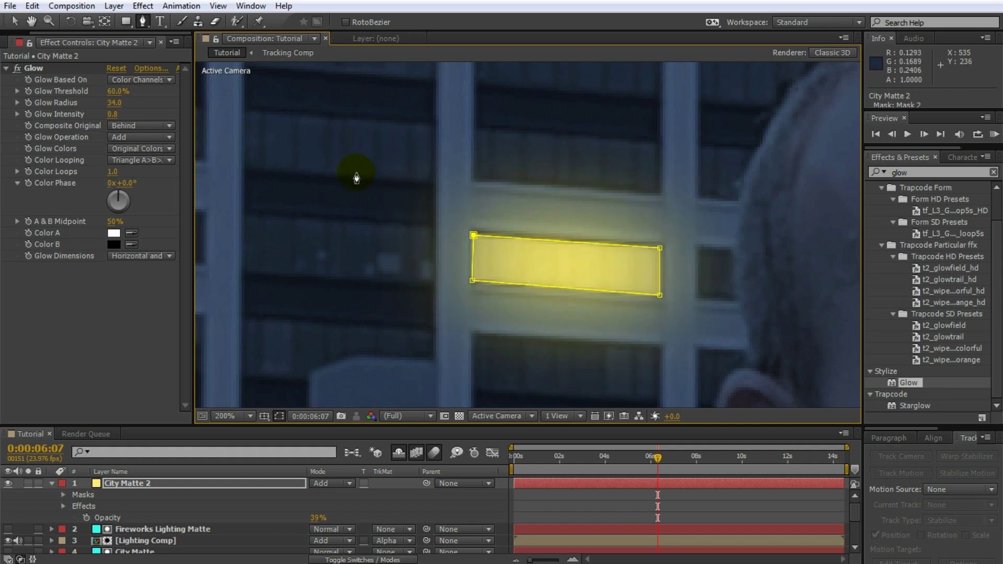
{"action": "scroll", "coordinate": [507, 194], "scroll_direction": "down", "scroll_amount": 4}
{"action": "scroll", "coordinate": [508, 190], "scroll_direction": "up", "scroll_amount": 6}
{"action": "scroll", "coordinate": [450, 246], "scroll_direction": "up", "scroll_amount": 2}
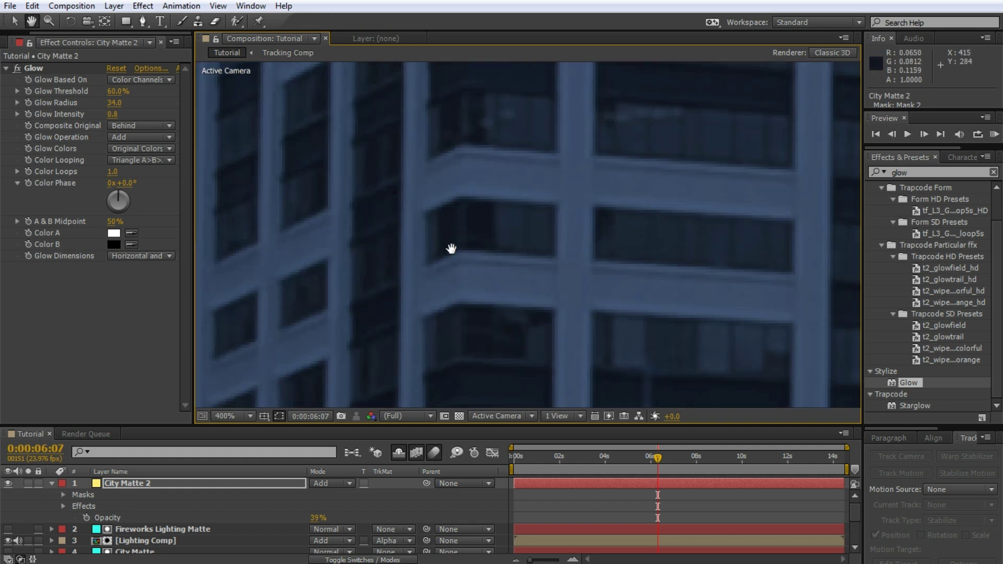
- Mask the angled corner window, following the building's bend
{"action": "left_click", "coordinate": [580, 178]}
{"action": "left_click", "coordinate": [394, 162]}
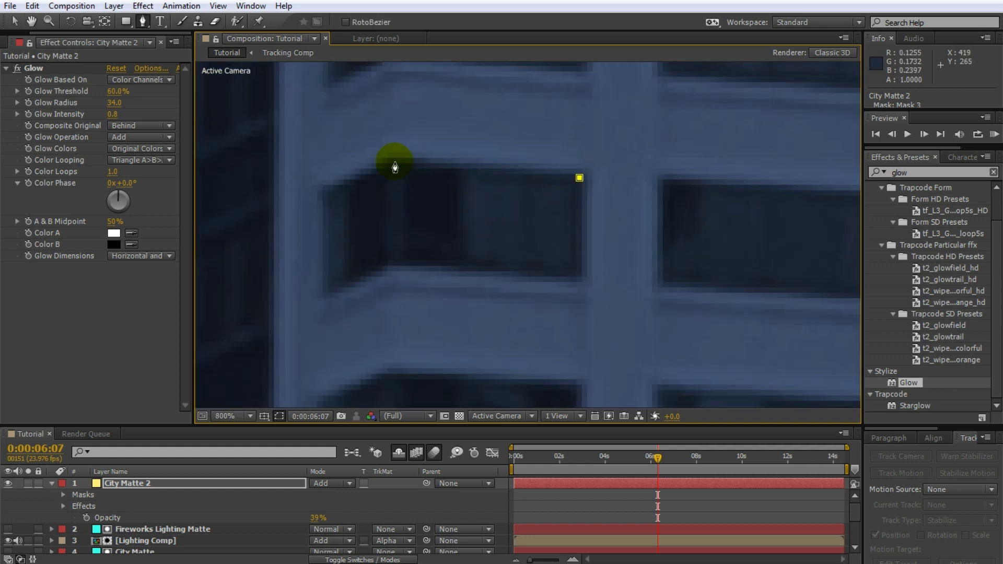
{"action": "left_click", "coordinate": [328, 192]}
{"action": "left_click", "coordinate": [326, 295]}
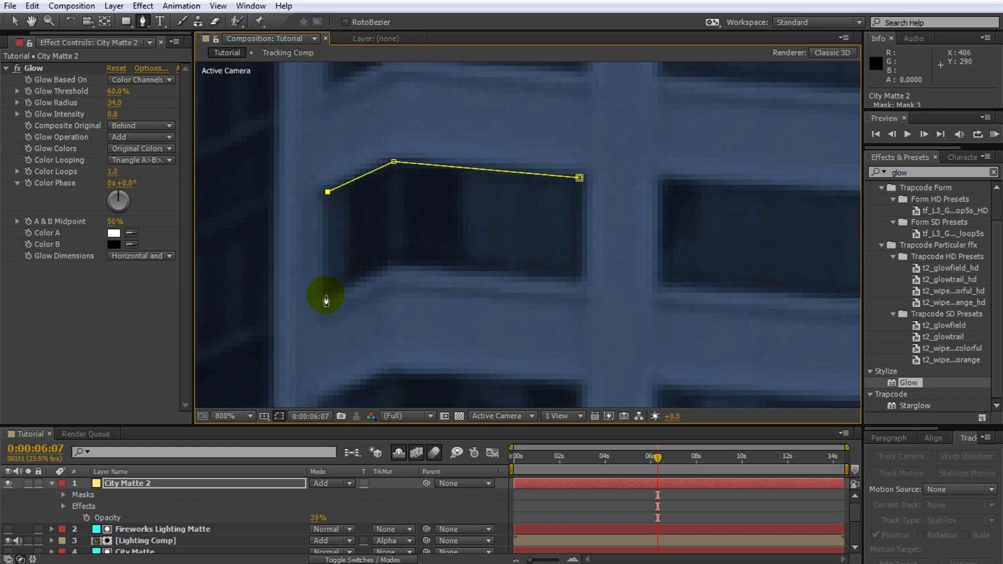
{"action": "left_click", "coordinate": [390, 266]}
{"action": "left_click", "coordinate": [585, 287]}
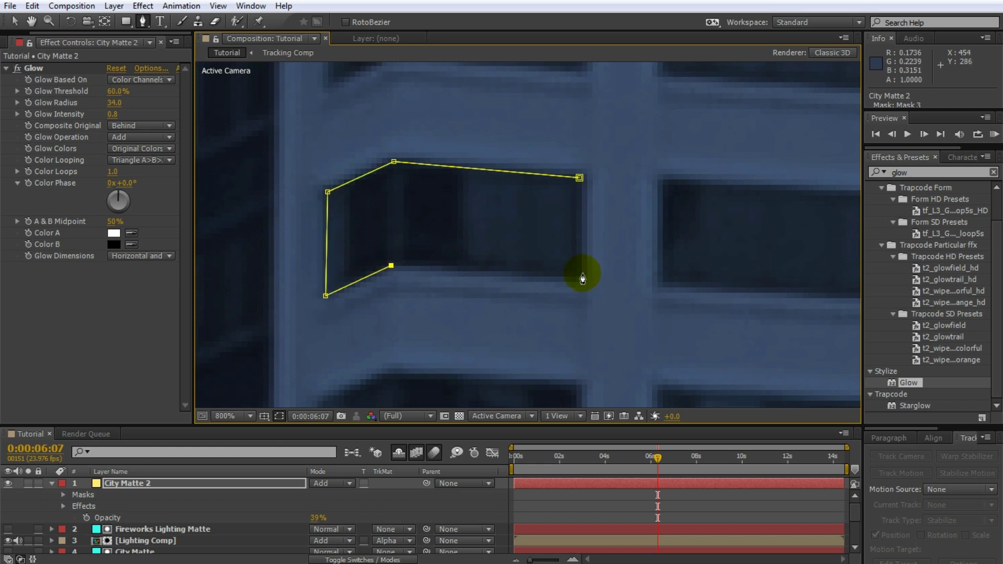
{"action": "left_click", "coordinate": [580, 280]}
{"action": "left_click", "coordinate": [579, 178]}
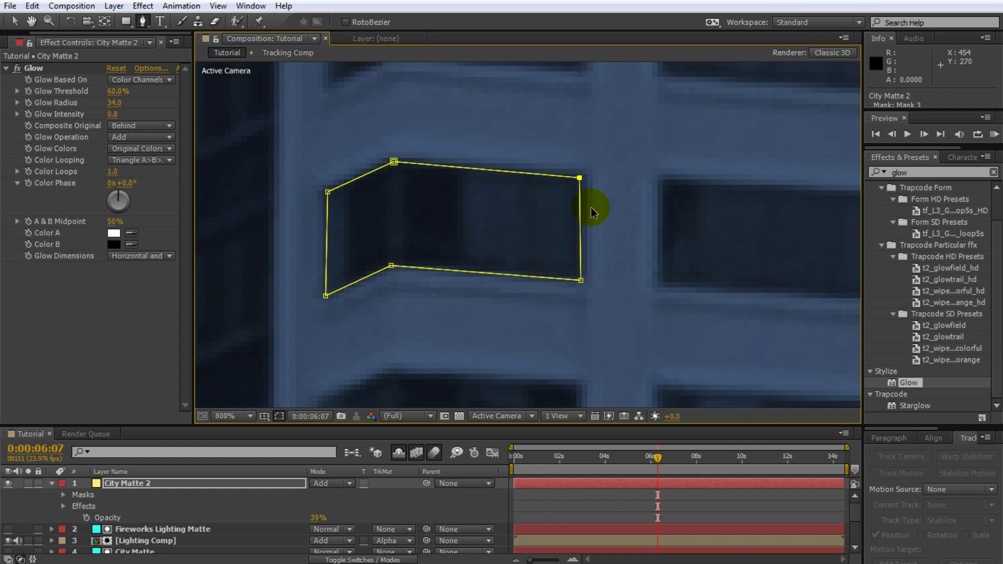
{"action": "scroll", "coordinate": [591, 207], "scroll_direction": "down", "scroll_amount": 2}
- Preview all three glowing windows without outlines at a later frame
{"action": "left_click_drag", "start_coordinate": [504, 207], "coordinate": [374, 251]}
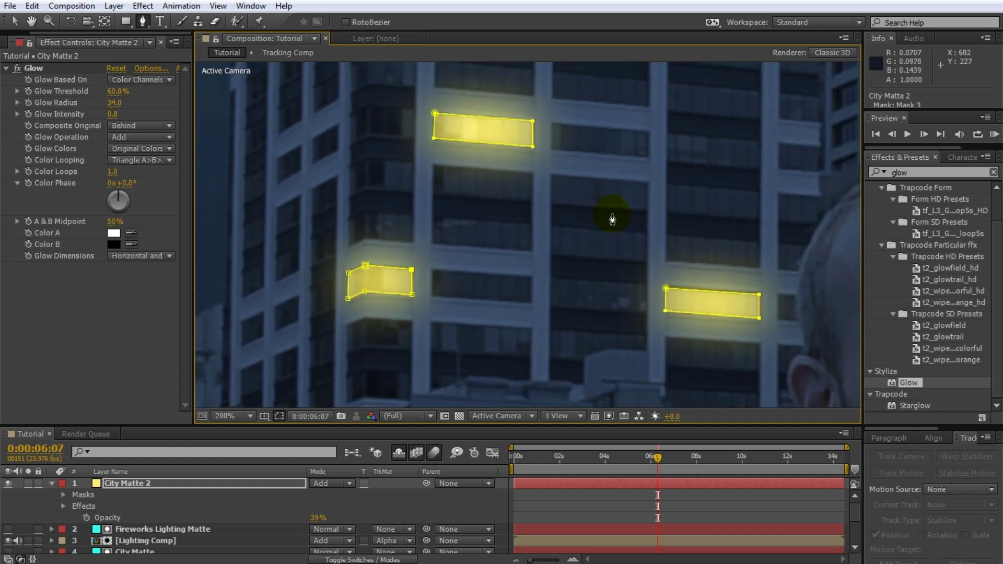
{"action": "scroll", "coordinate": [613, 219], "scroll_direction": "down", "scroll_amount": 4}
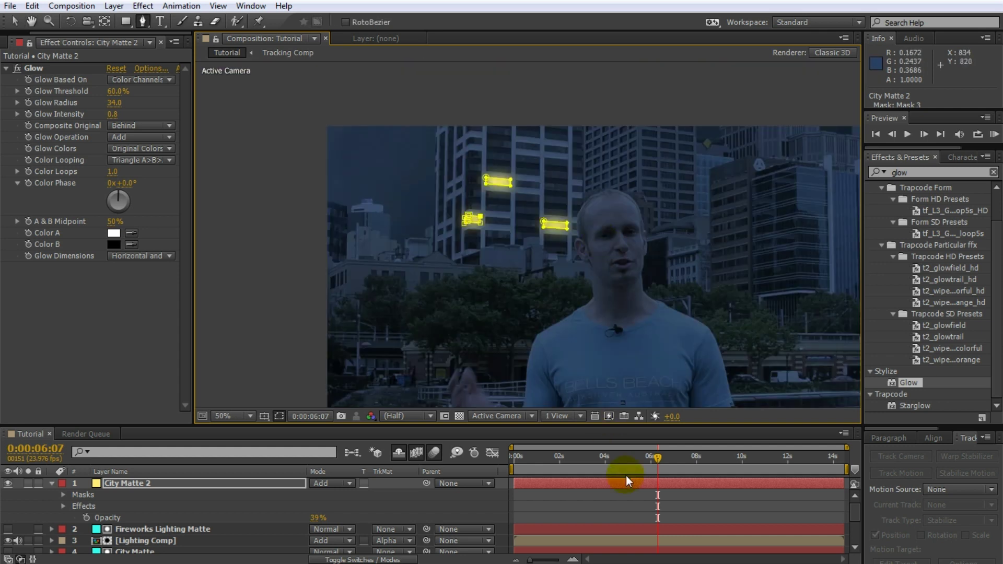
{"action": "left_click", "coordinate": [681, 498]}
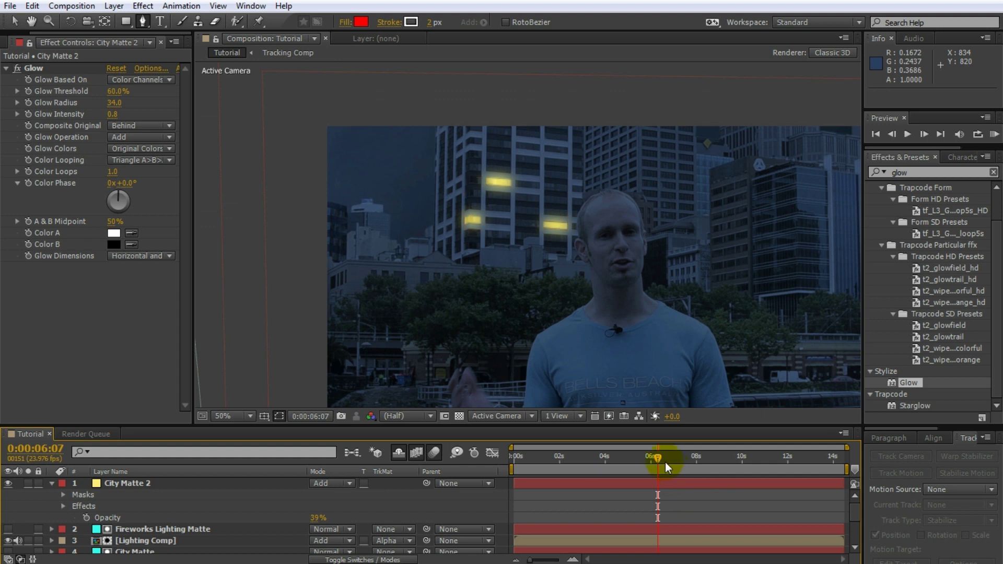
{"action": "mouse_move", "coordinate": [655, 460]}
{"action": "left_mouse_down"}
{"action": "mouse_move", "coordinate": [699, 460]}
{"action": "mouse_move", "coordinate": [670, 460]}
{"action": "left_mouse_up"}
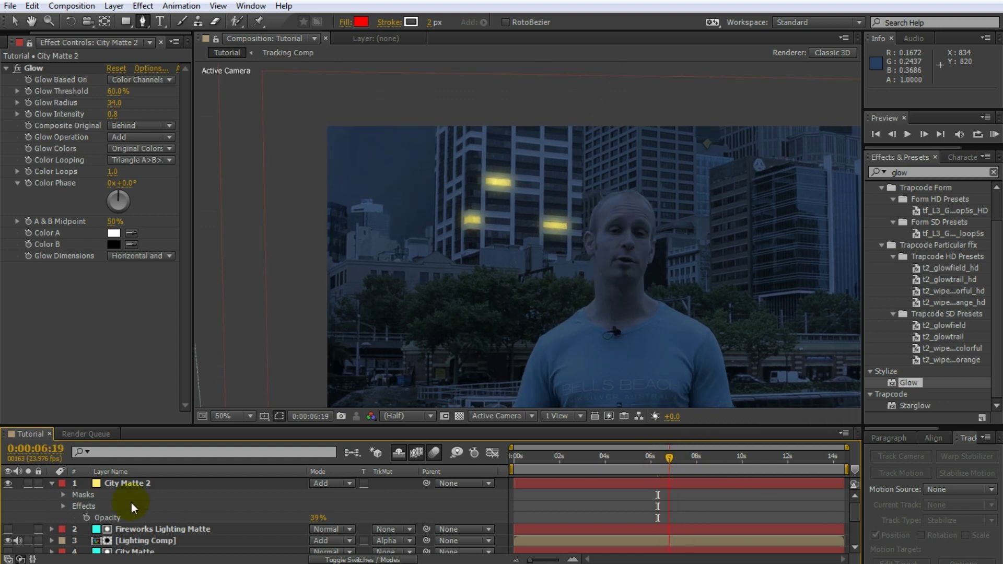
{"action": "left_click", "coordinate": [121, 484]}
- Reveal City Matte 2's mask properties and set Mask 2 opacity to 45%, Mask 3 to 81%
{"action": "key", "text": "m"}
{"action": "scroll", "coordinate": [126, 489], "scroll_direction": "down", "scroll_amount": 2}
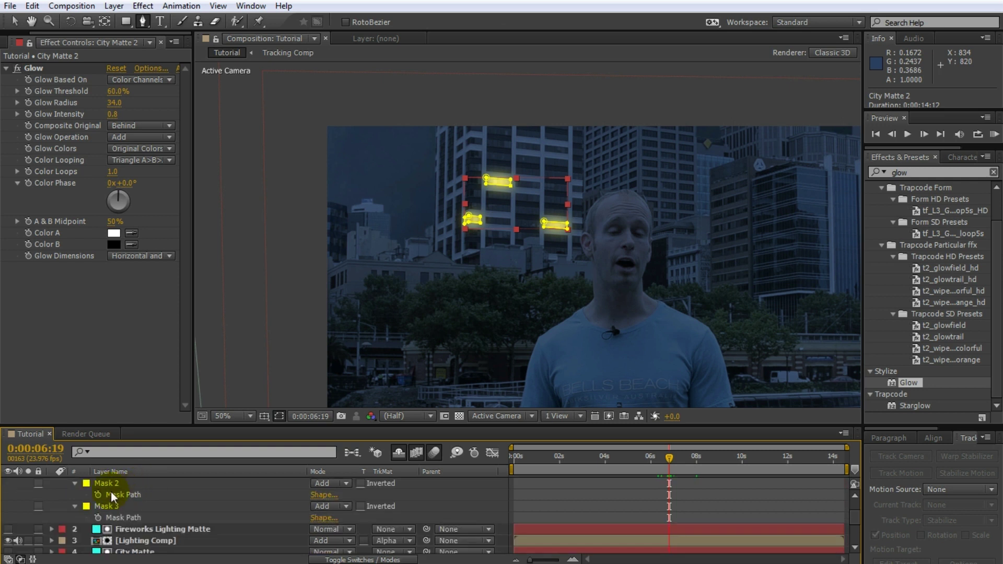
{"action": "left_click", "coordinate": [75, 484]}
{"action": "left_click", "coordinate": [73, 484]}
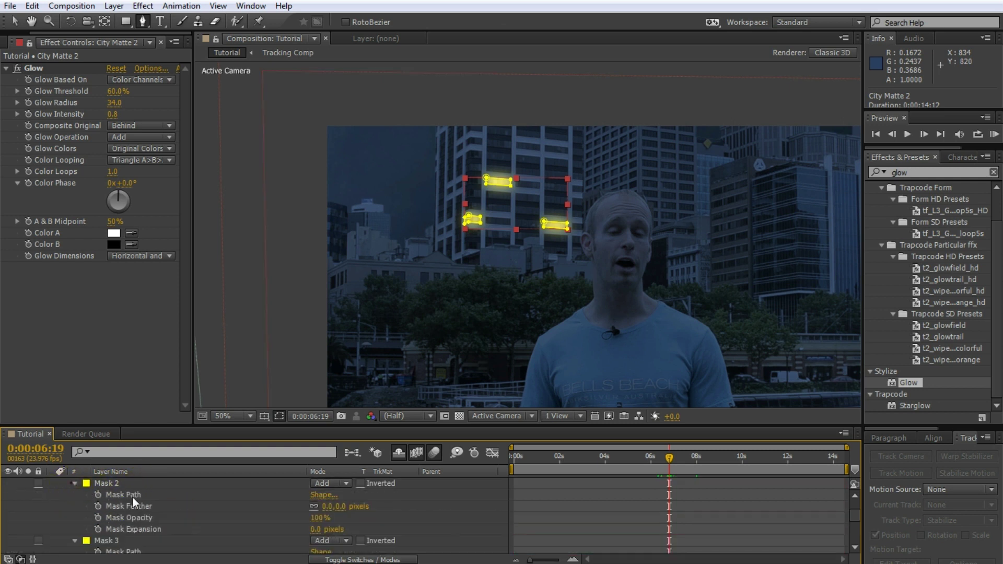
{"action": "left_click_drag", "start_coordinate": [317, 523], "coordinate": [286, 520]}
{"action": "left_click", "coordinate": [107, 543]}
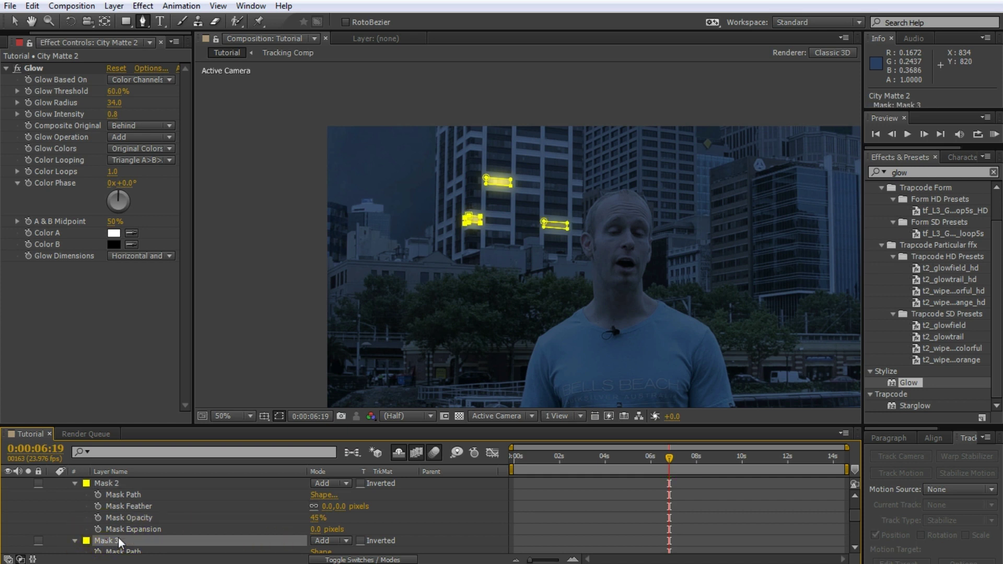
{"action": "scroll", "coordinate": [131, 532], "scroll_direction": "down", "scroll_amount": 1}
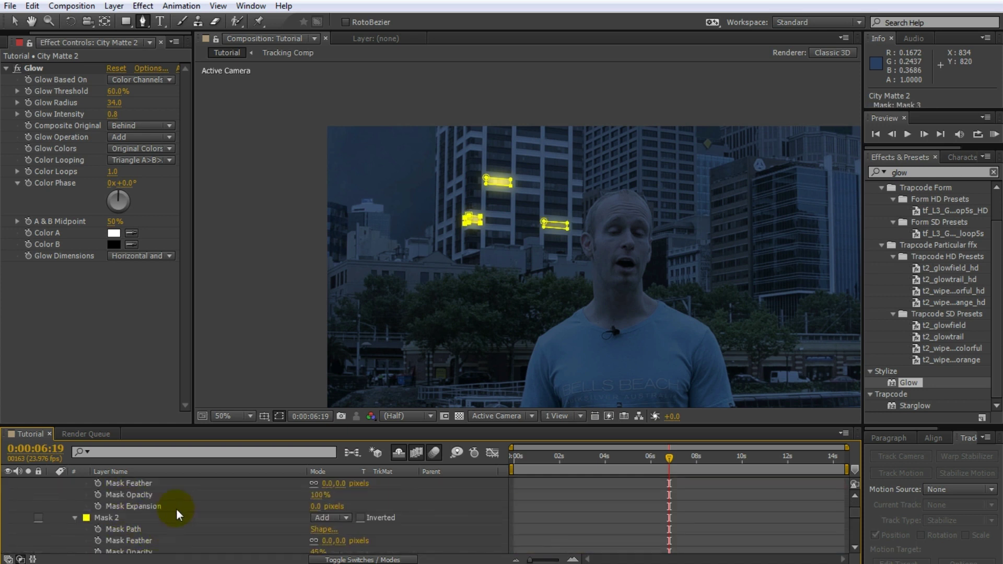
{"action": "mouse_move", "coordinate": [319, 540]}
{"action": "left_mouse_down"}
{"action": "mouse_move", "coordinate": [296, 544]}
{"action": "mouse_move", "coordinate": [307, 544]}
{"action": "left_mouse_up"}
{"action": "left_click", "coordinate": [463, 526]}
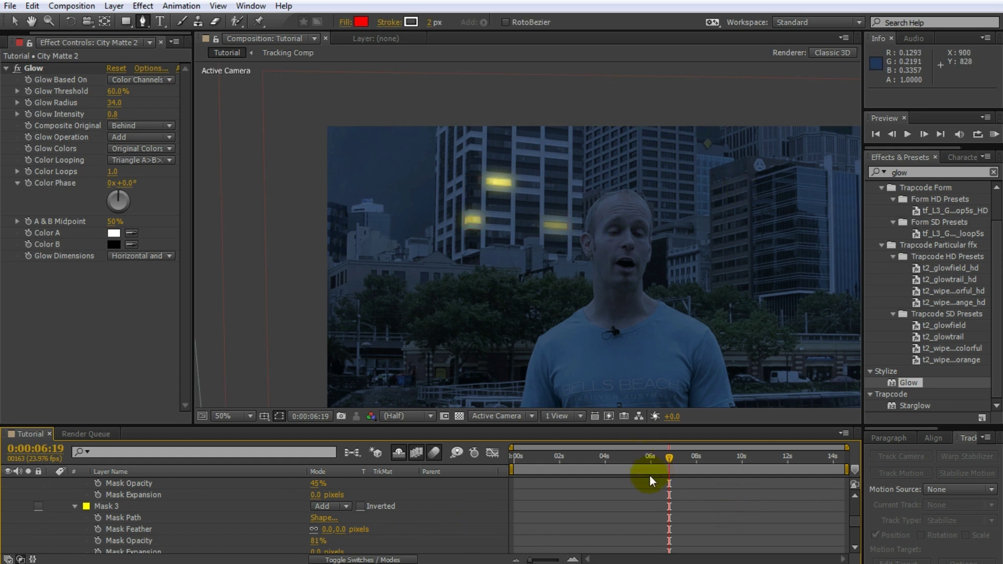
- Open Intro 01 from the After Effects Fireworks.aep folder and fit it in the viewer
{"action": "left_click", "coordinate": [4, 44]}
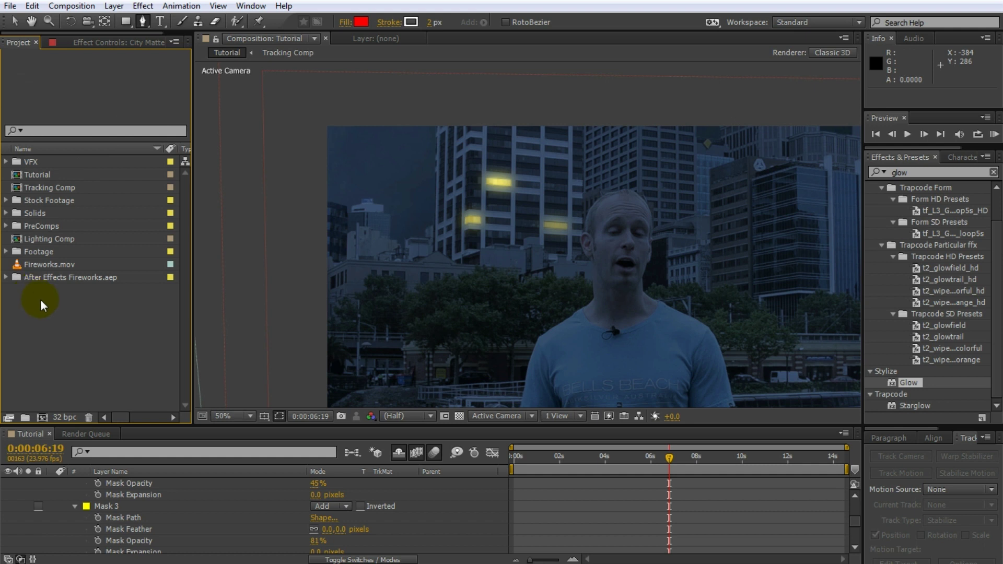
{"action": "left_click", "coordinate": [10, 277]}
{"action": "left_click", "coordinate": [56, 273]}
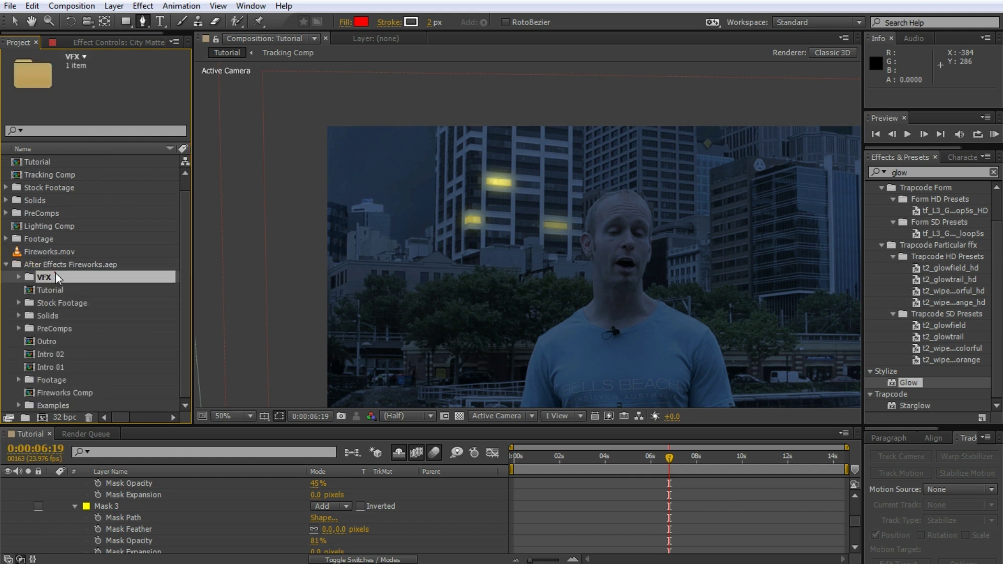
{"action": "double_click", "coordinate": [51, 367]}
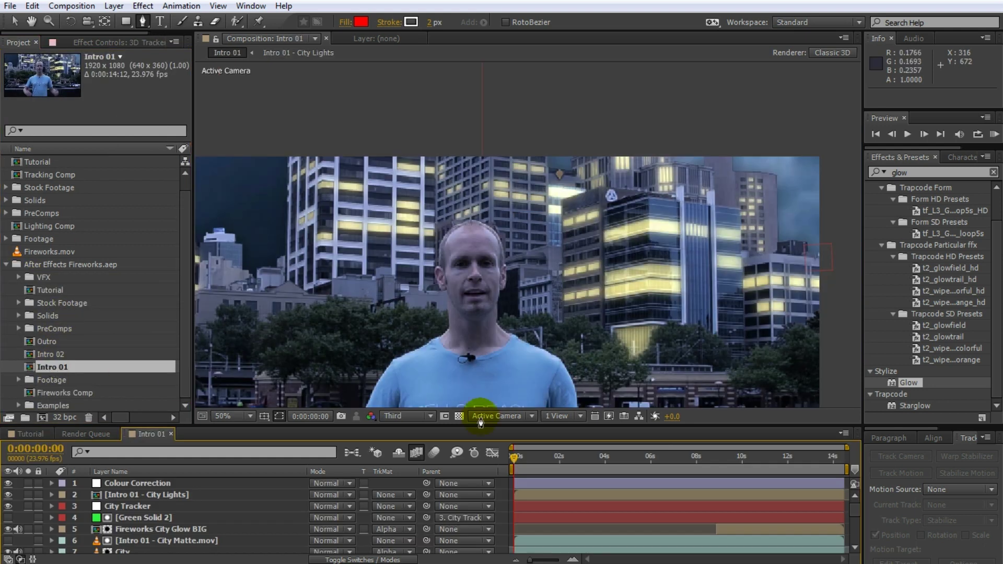
{"action": "key", "text": "shift+slash"}
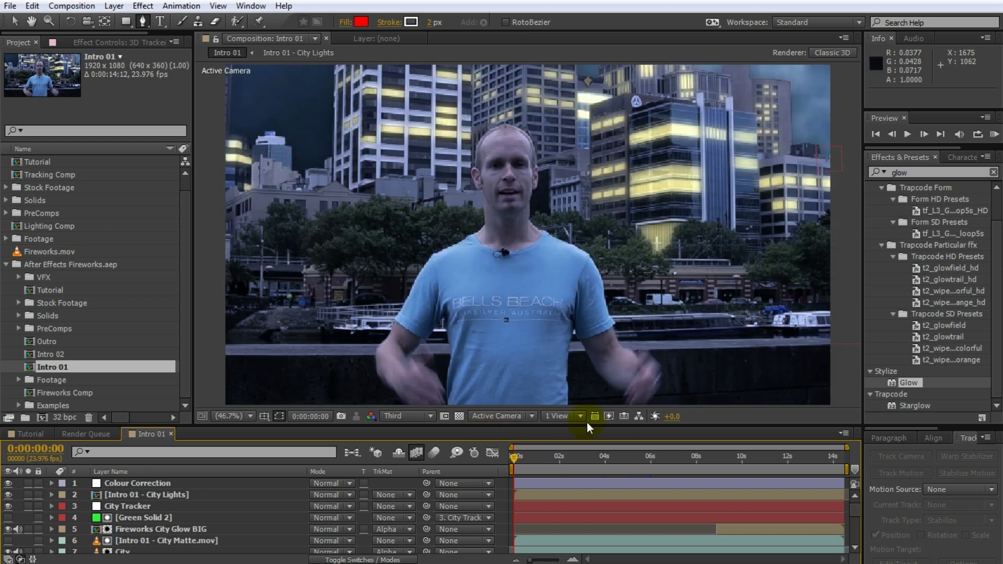
{"action": "left_click", "coordinate": [157, 494]}
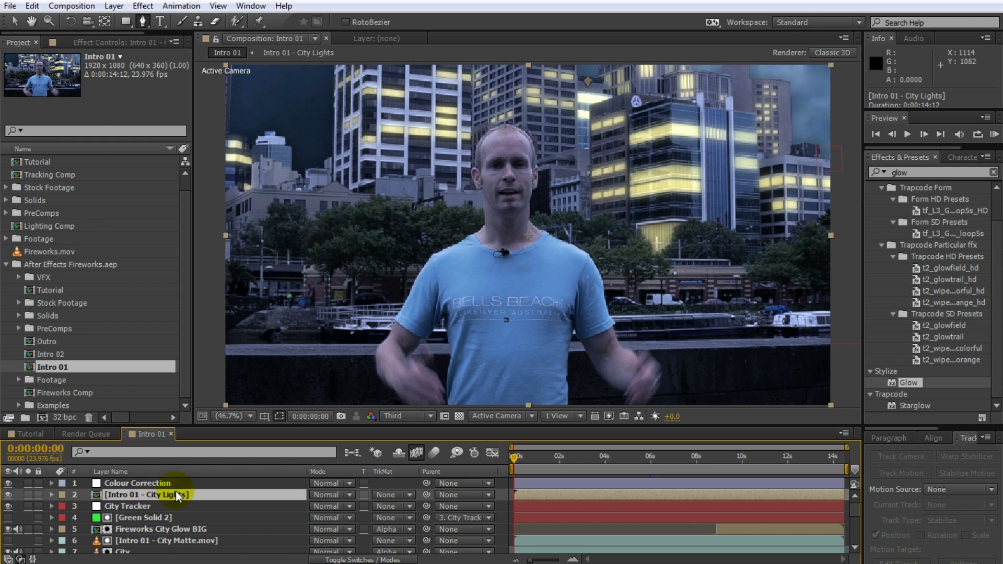
- Open the Intro 01 - City Lights precomp and view the Track Solid 1 layers' window masks
{"action": "double_click", "coordinate": [164, 494]}
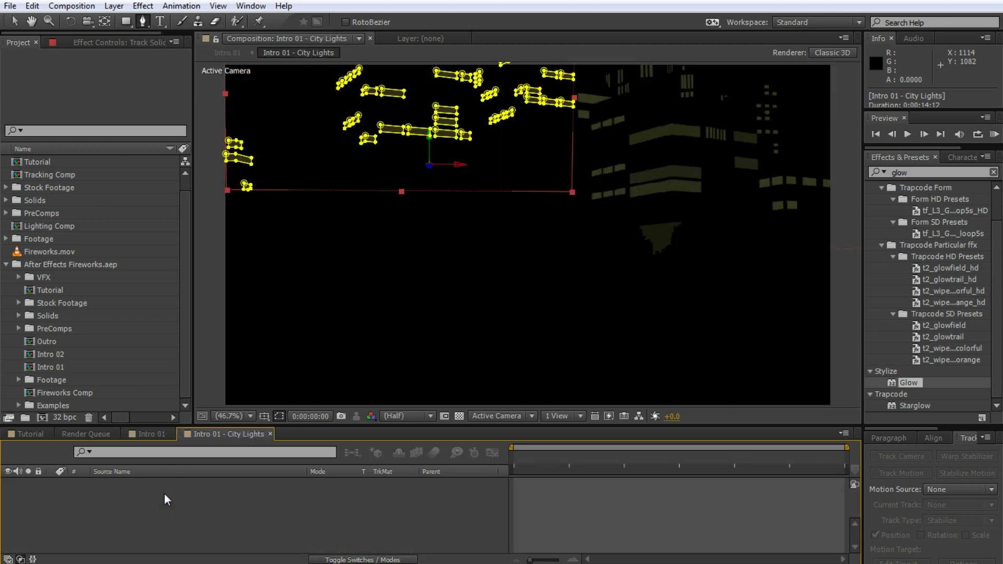
{"action": "key", "text": "ctrl+Down"}
{"action": "key", "text": "ctrl+Down"}
{"action": "key", "text": "ctrl+Down"}
{"action": "key", "text": "ctrl+Down"}
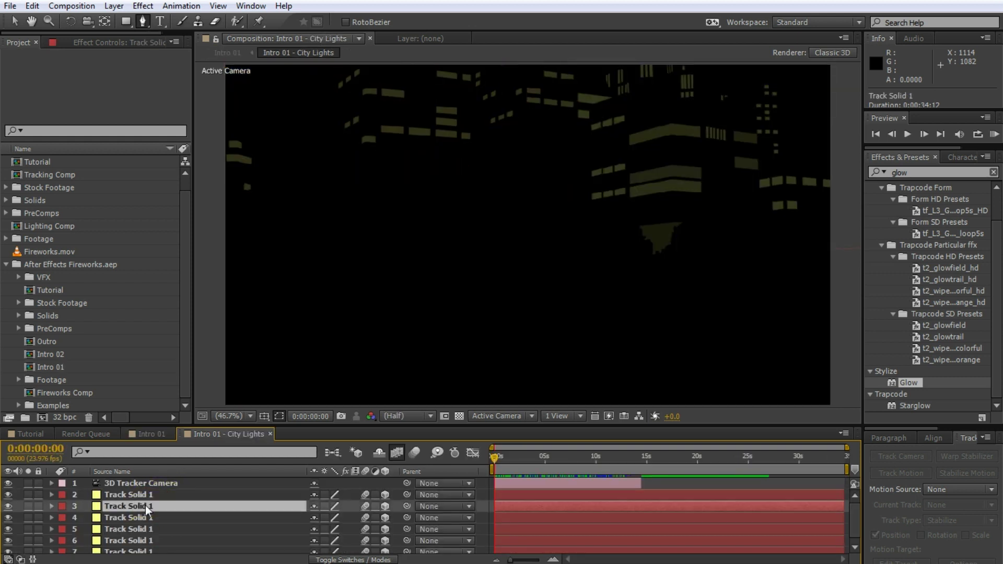
{"action": "left_click", "coordinate": [153, 495]}
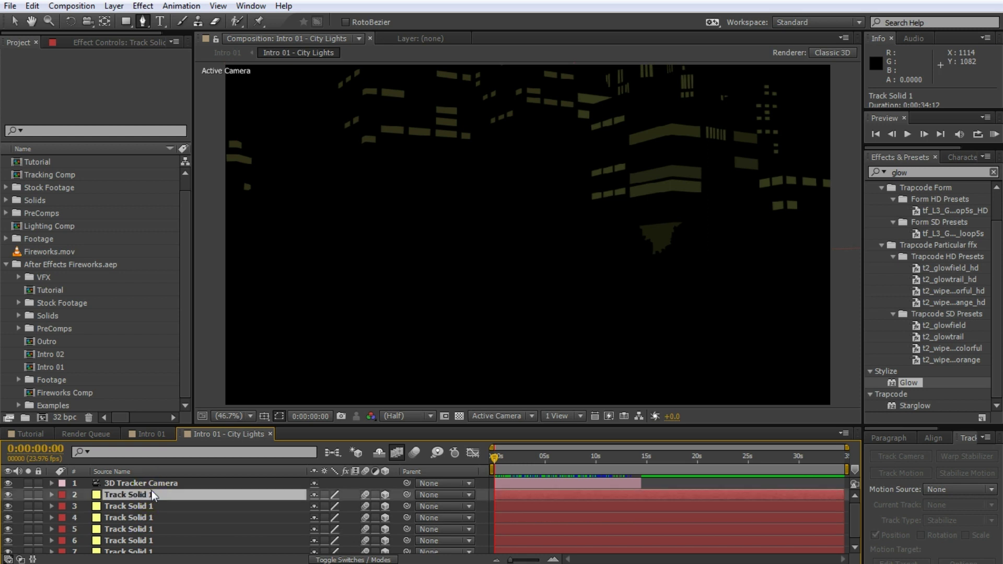
{"action": "left_click", "coordinate": [160, 518]}
{"action": "left_click", "coordinate": [157, 529]}
{"action": "left_click", "coordinate": [153, 540]}
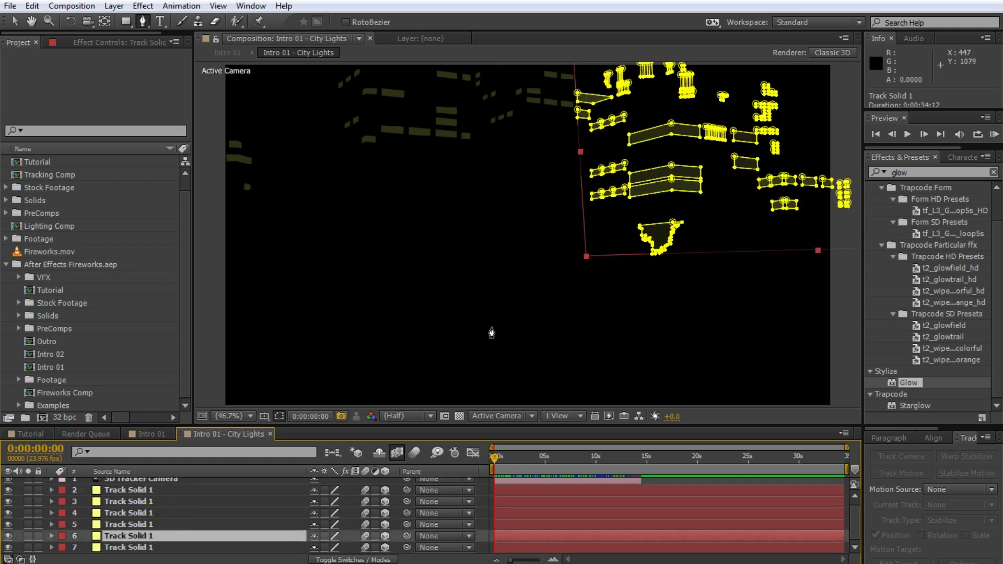
{"action": "left_click", "coordinate": [137, 548]}
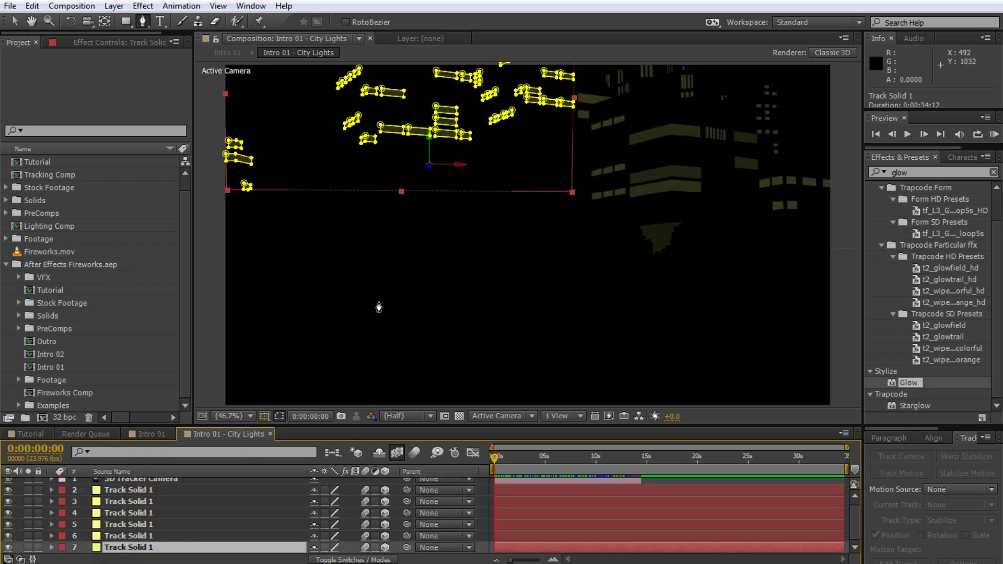
- Later in the shot, view layers 3 and 4's window masks at full size, centred on the windows
{"action": "left_click_drag", "start_coordinate": [650, 460], "coordinate": [607, 482]}
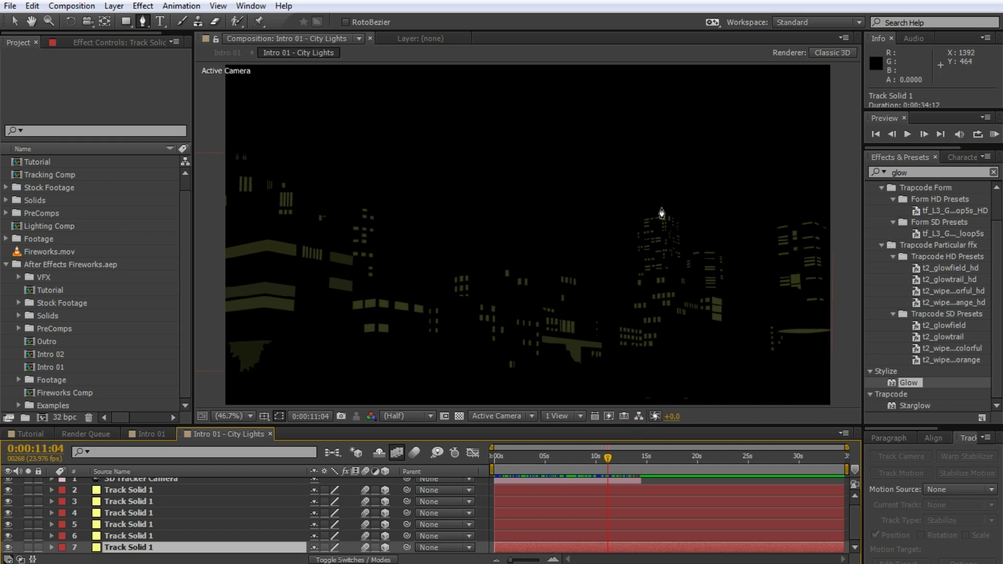
{"action": "left_click", "coordinate": [187, 501]}
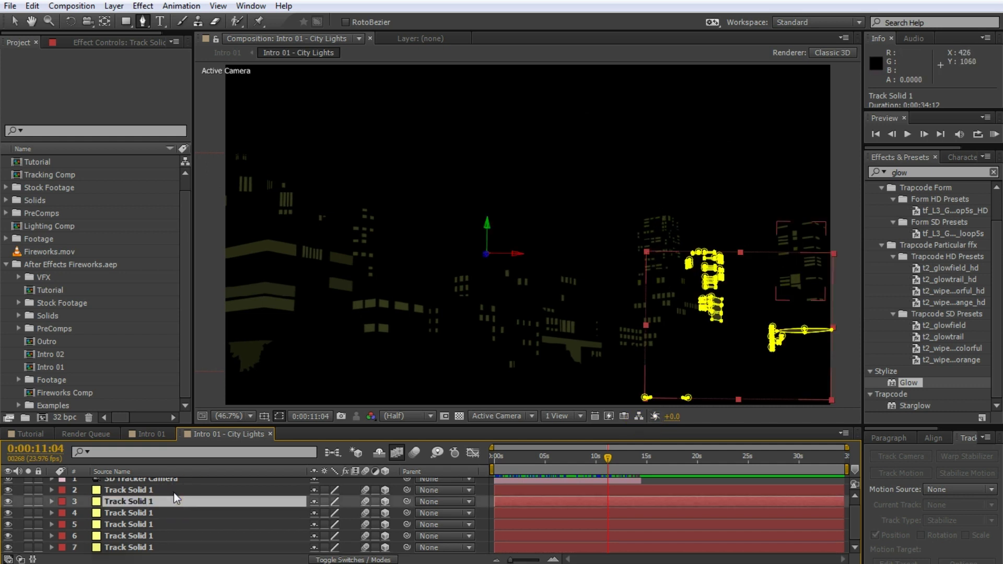
{"action": "left_click", "coordinate": [164, 513]}
{"action": "key", "text": "slash"}
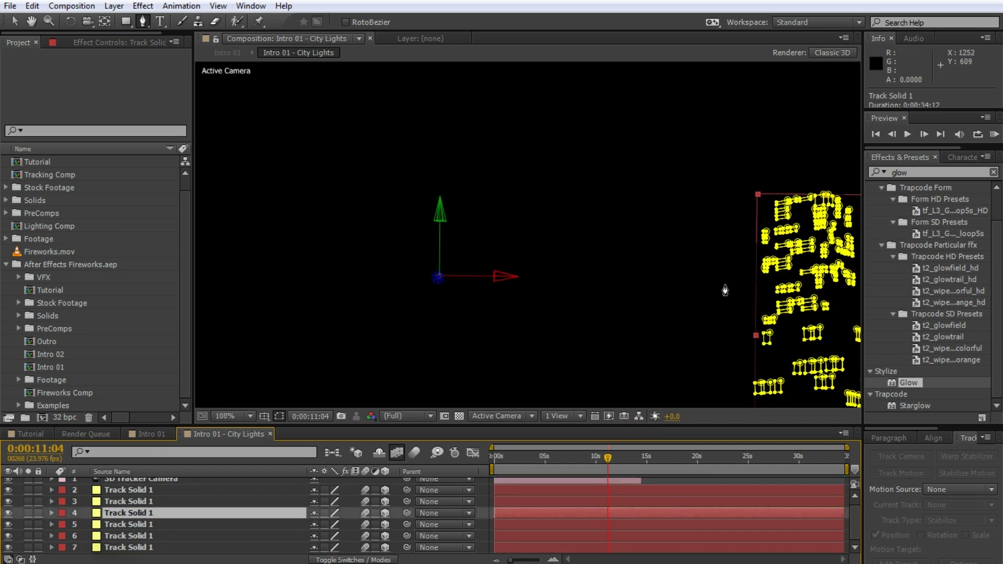
{"action": "scroll", "coordinate": [783, 312], "scroll_direction": "up", "scroll_amount": 2}
{"action": "left_click_drag", "start_coordinate": [784, 311], "coordinate": [176, 243]}
{"action": "left_click", "coordinate": [672, 480]}
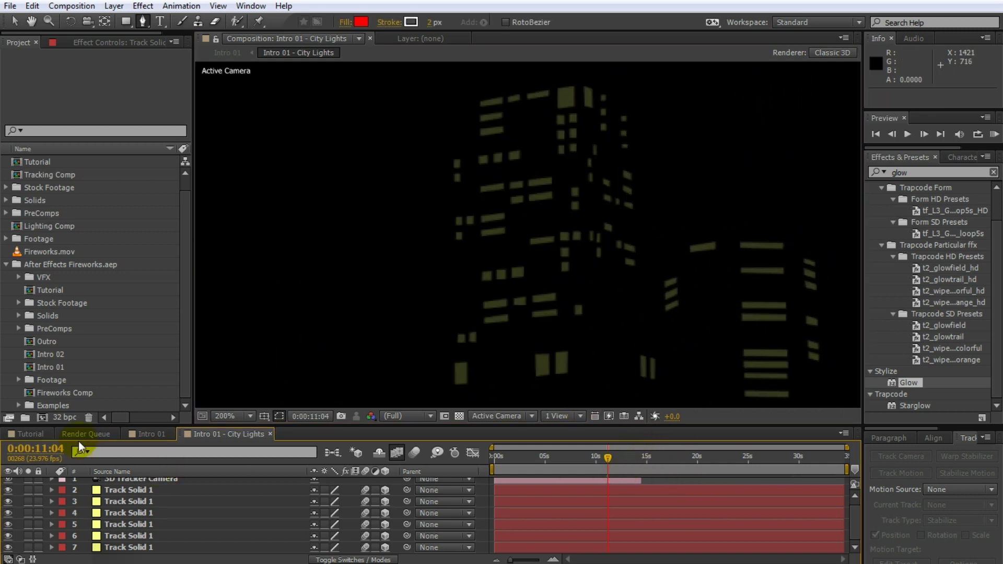
- Switch back to the Tutorial composition and move to about 0:00:04:23
{"action": "left_click", "coordinate": [30, 435]}
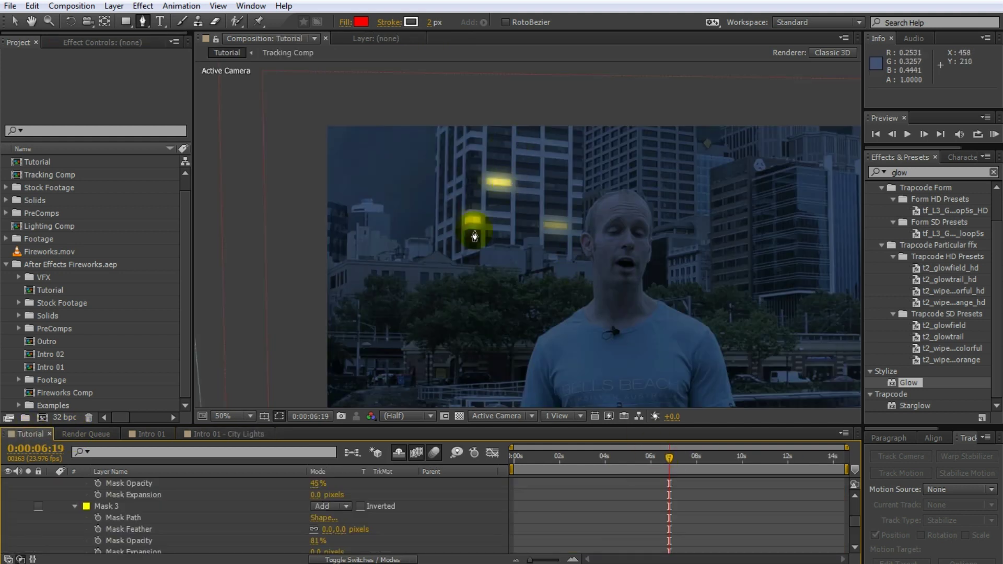
{"action": "left_click_drag", "start_coordinate": [668, 458], "coordinate": [600, 458]}
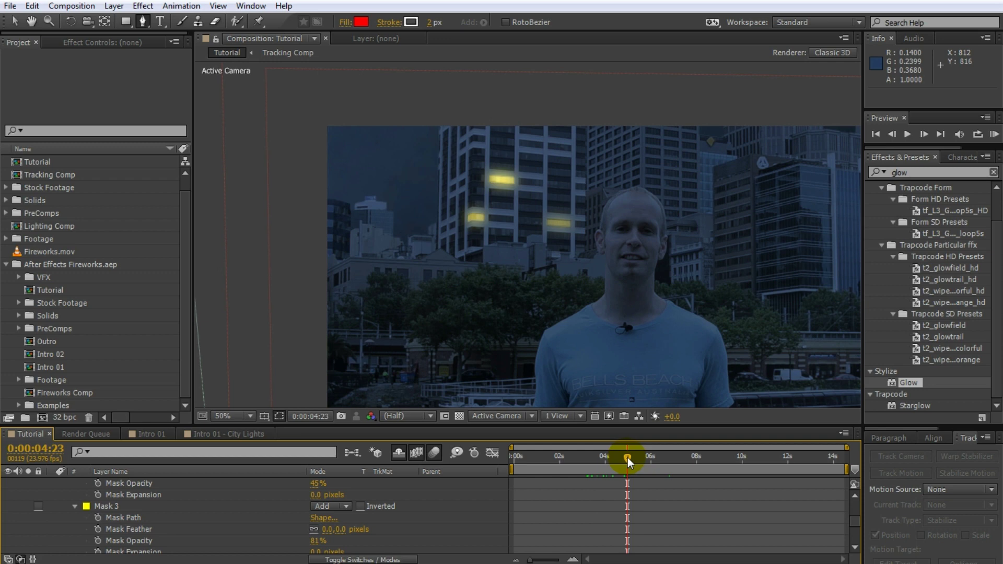